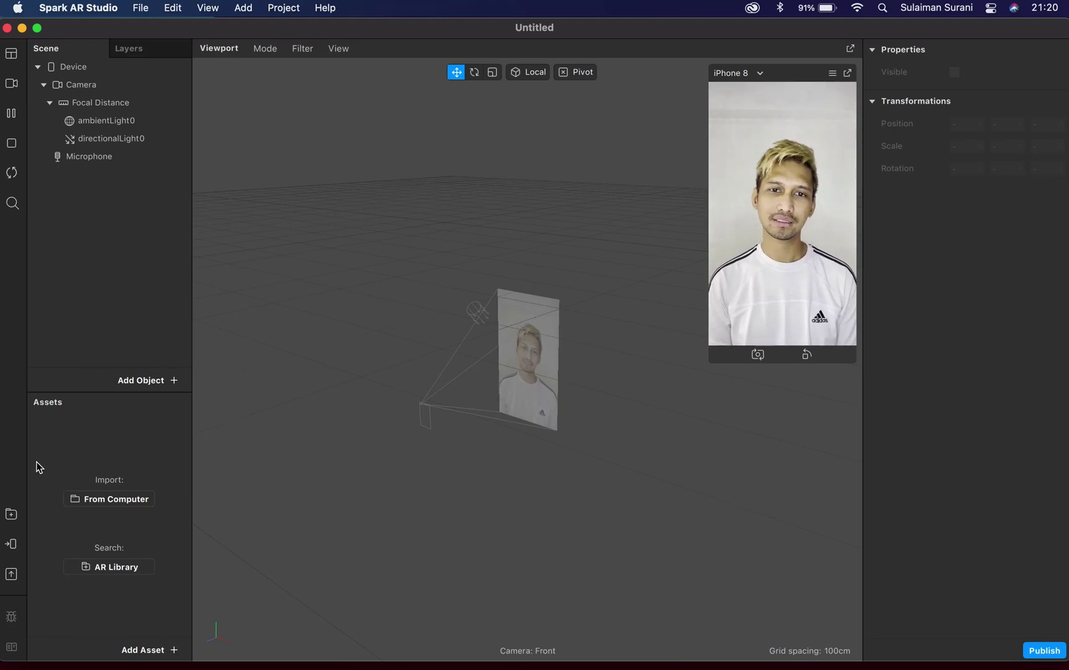
Browse the AR Library to the Color LUTs category and view all LUTs.
left_click(11, 514)
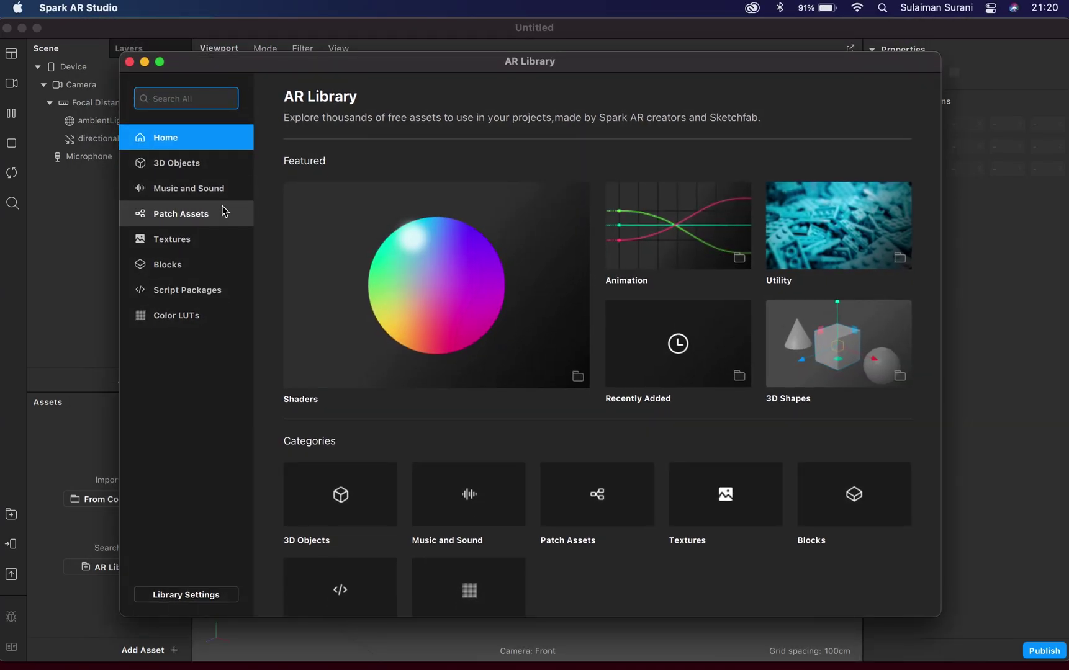
left_click(184, 216)
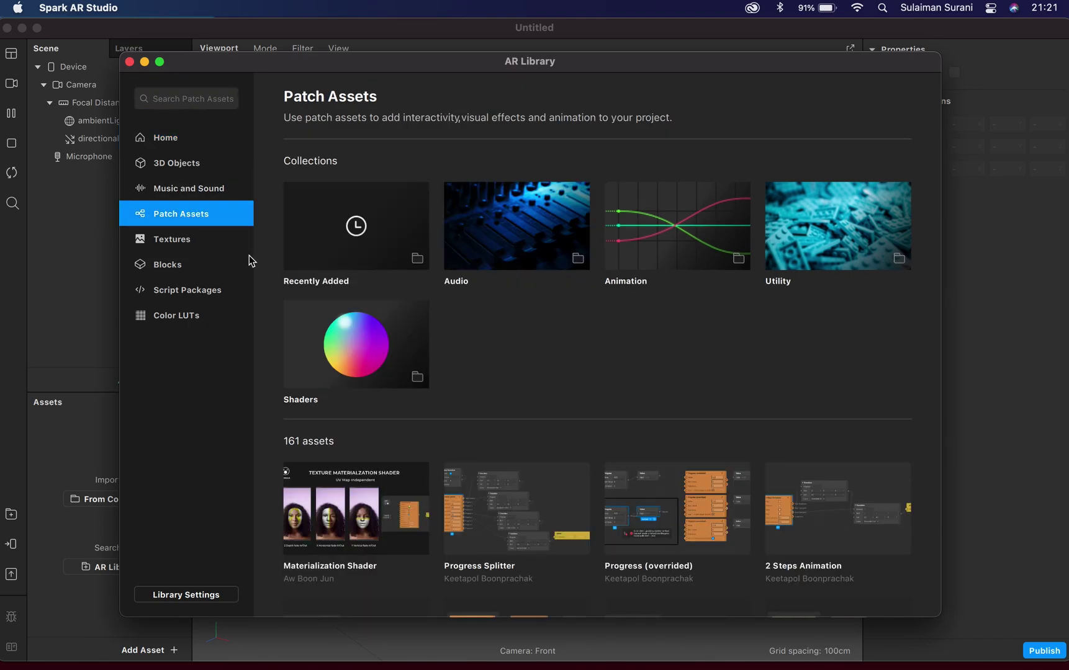
left_click(190, 241)
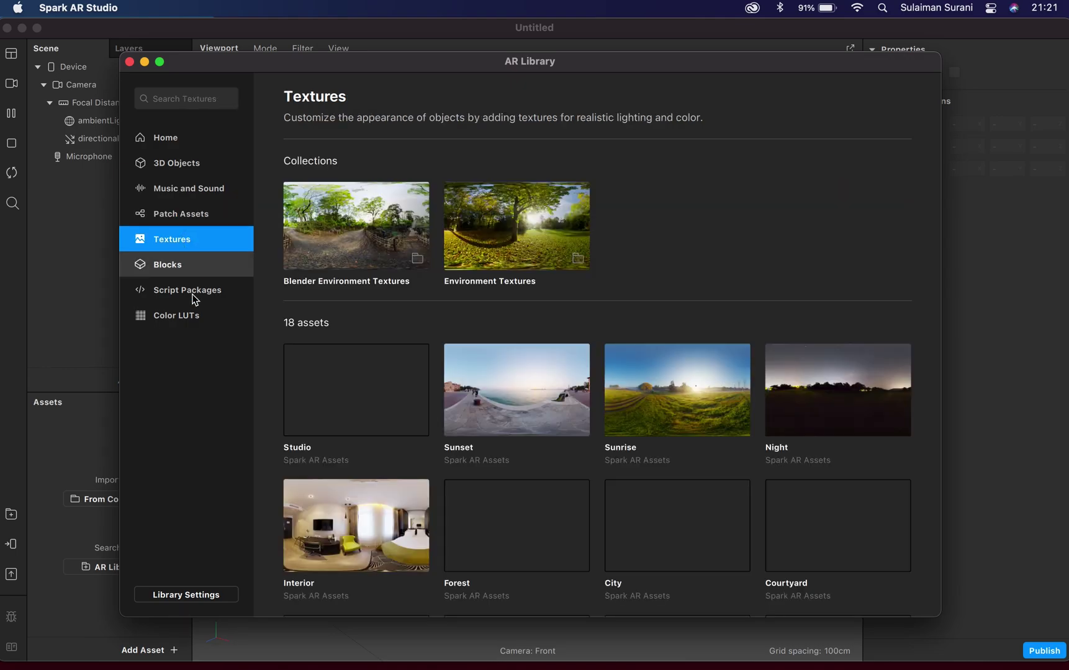
left_click(185, 317)
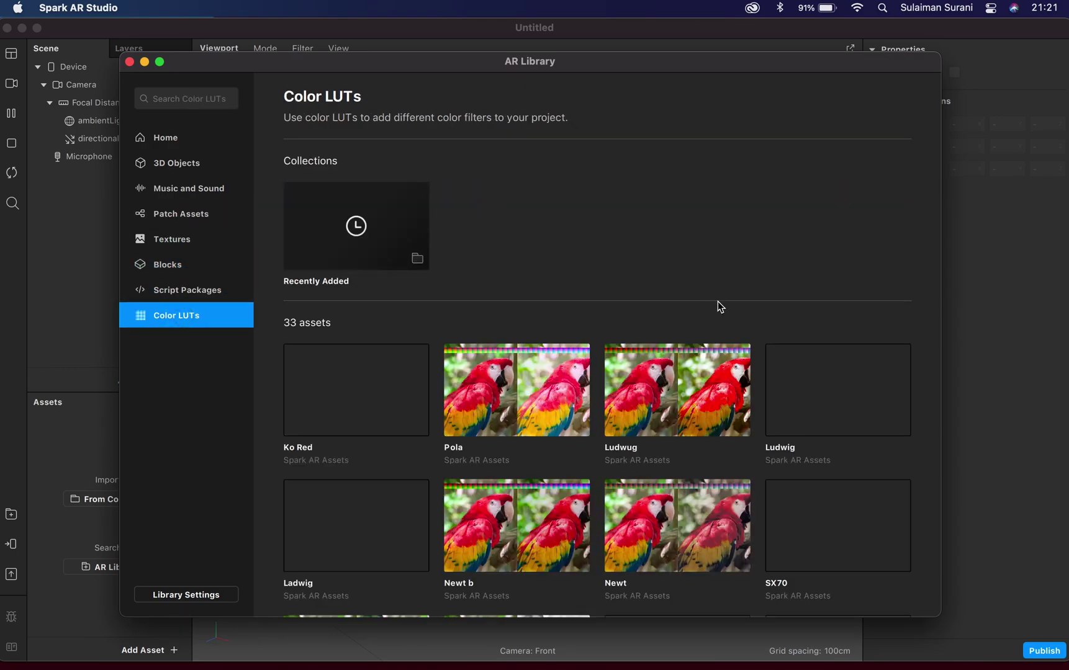
scroll(738, 373, "down", 5)
scroll(750, 402, "down", 1)
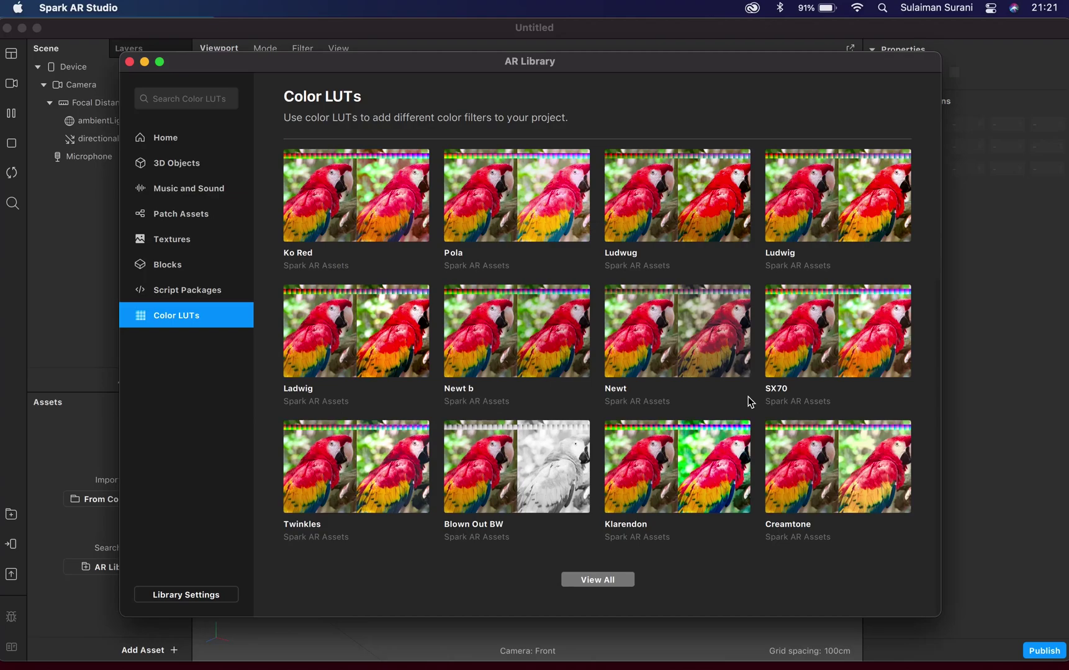
left_click(605, 579)
Import the free Western LUT and close the AR Library.
scroll(590, 422, "down", 5)
scroll(589, 422, "down", 1)
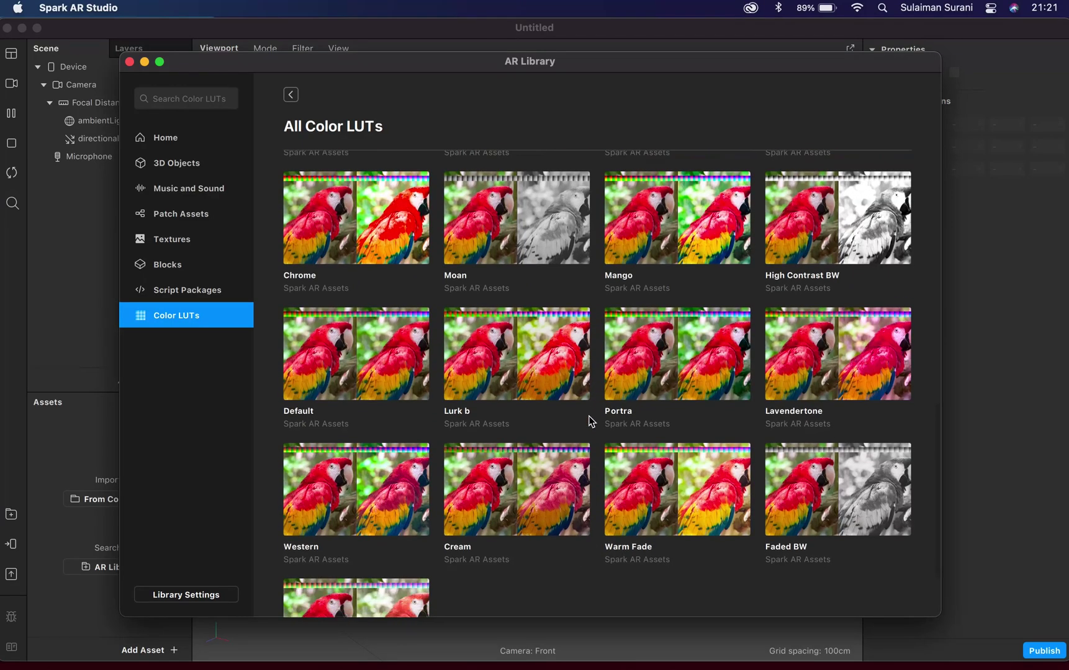
left_click(398, 491)
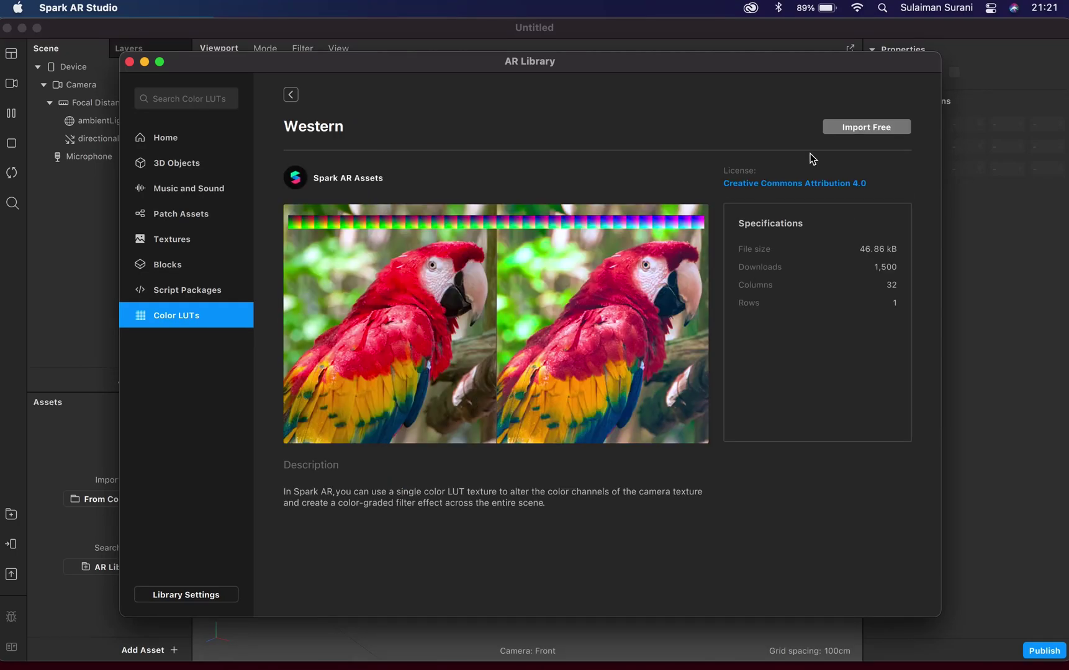
left_click(853, 130)
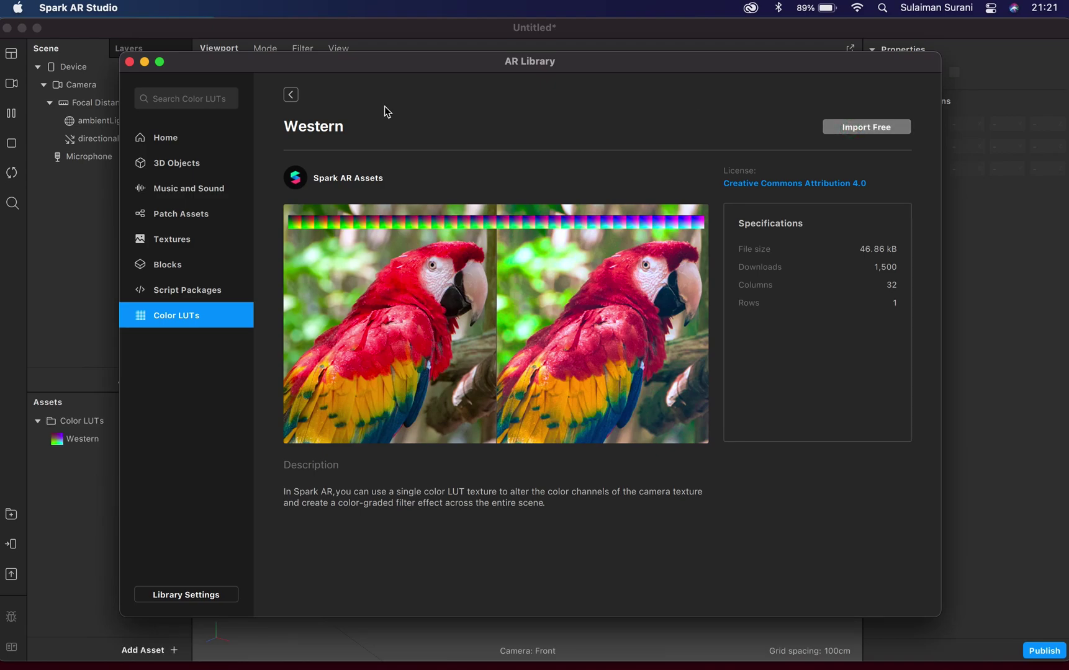
left_click(130, 62)
Apply the Western LUT asset to the camera via Actions > Apply to Camera.
left_click(100, 439)
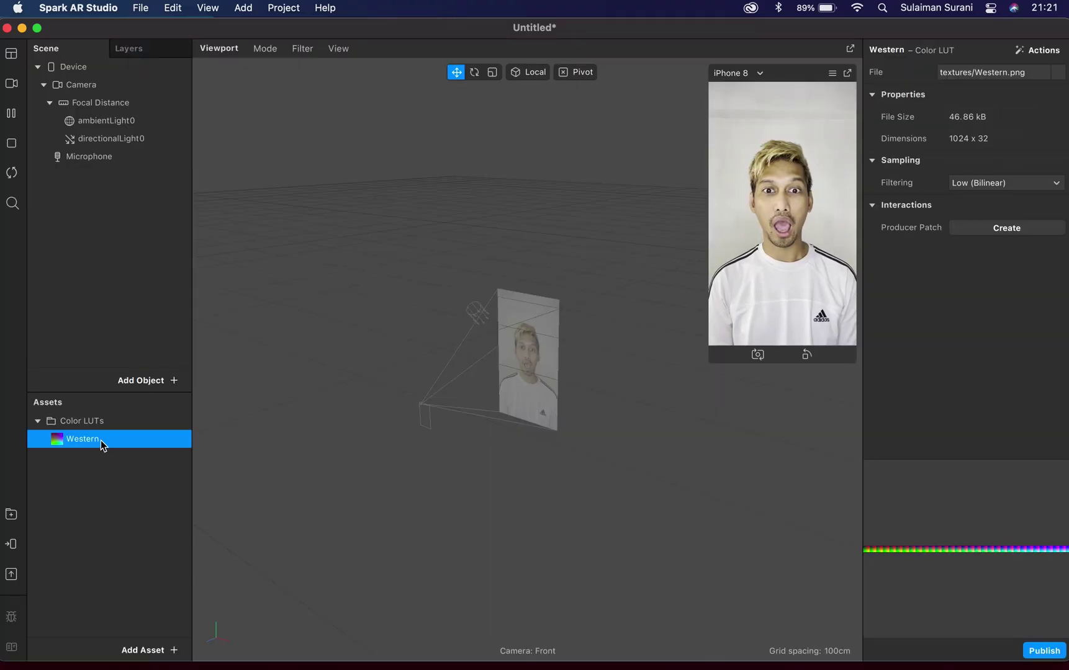
right_click(89, 442)
mouse_move(157, 439)
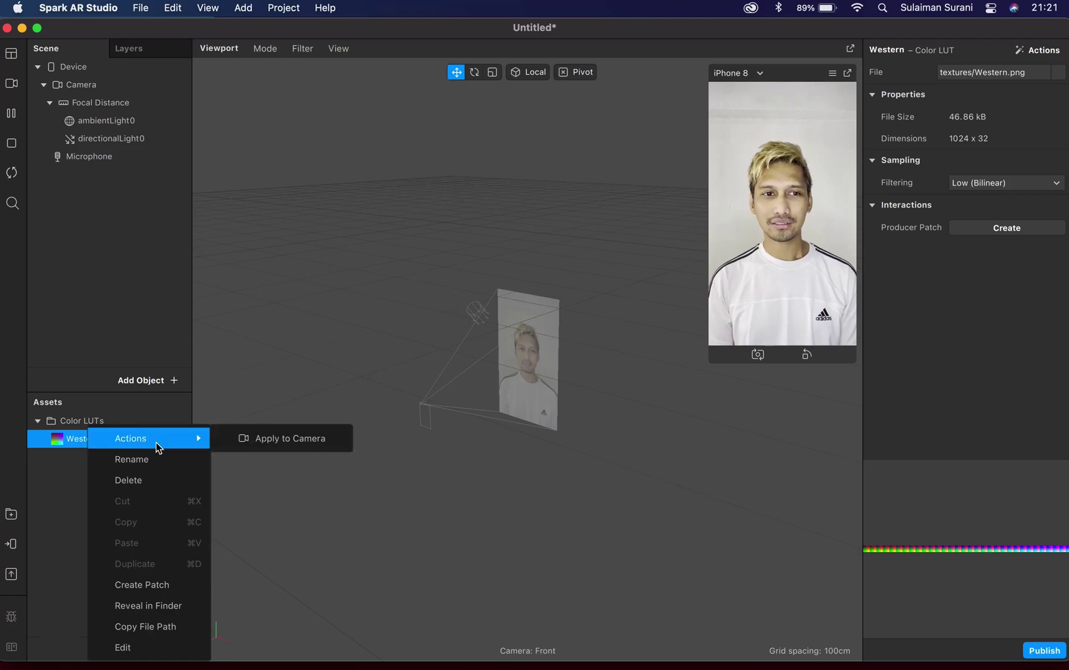
left_click(288, 439)
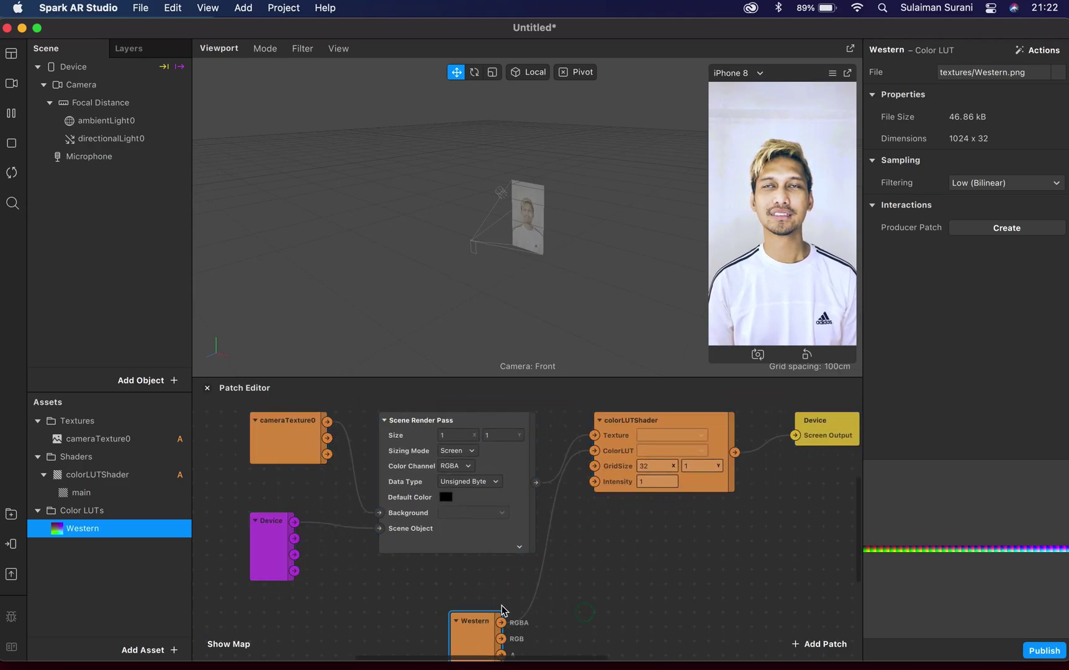
Move the Western patch below colorLUTShader in the Patch Editor.
left_click_drag(487, 624, 580, 584)
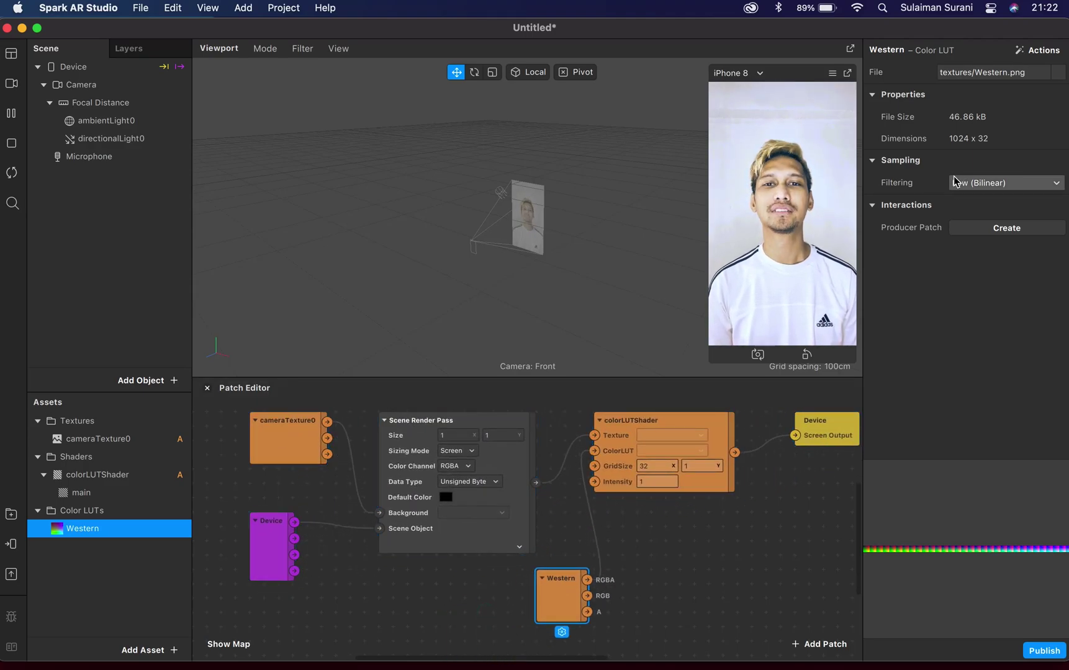
right_click(100, 227)
left_click(114, 214)
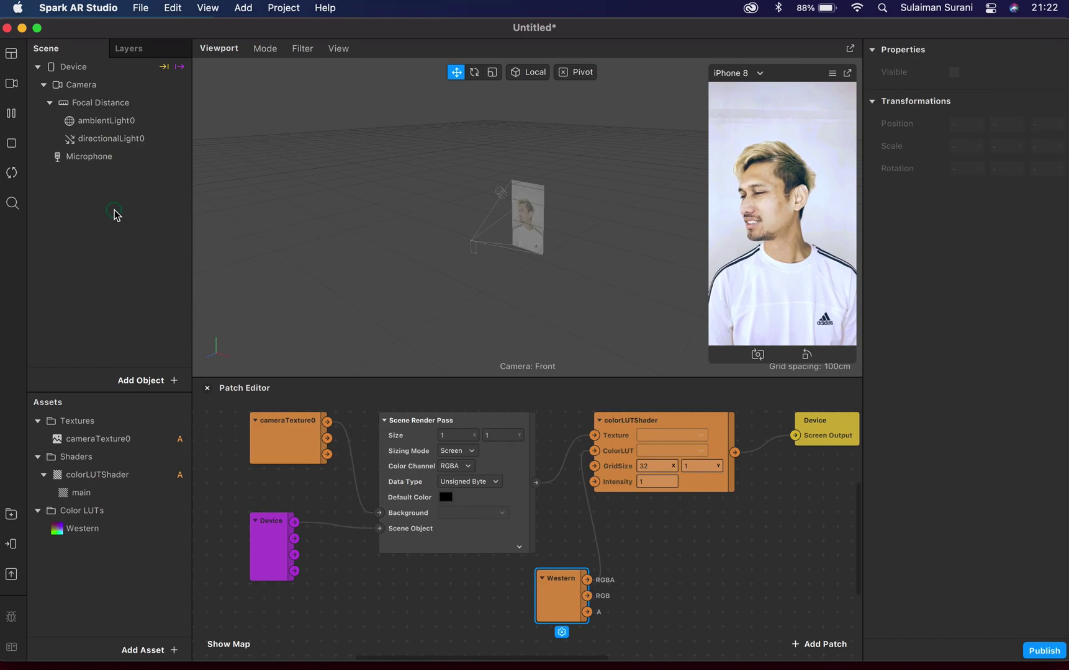
Add a canvas to the Scene and a rectangle inside canvas0.
right_click(114, 214)
mouse_move(144, 228)
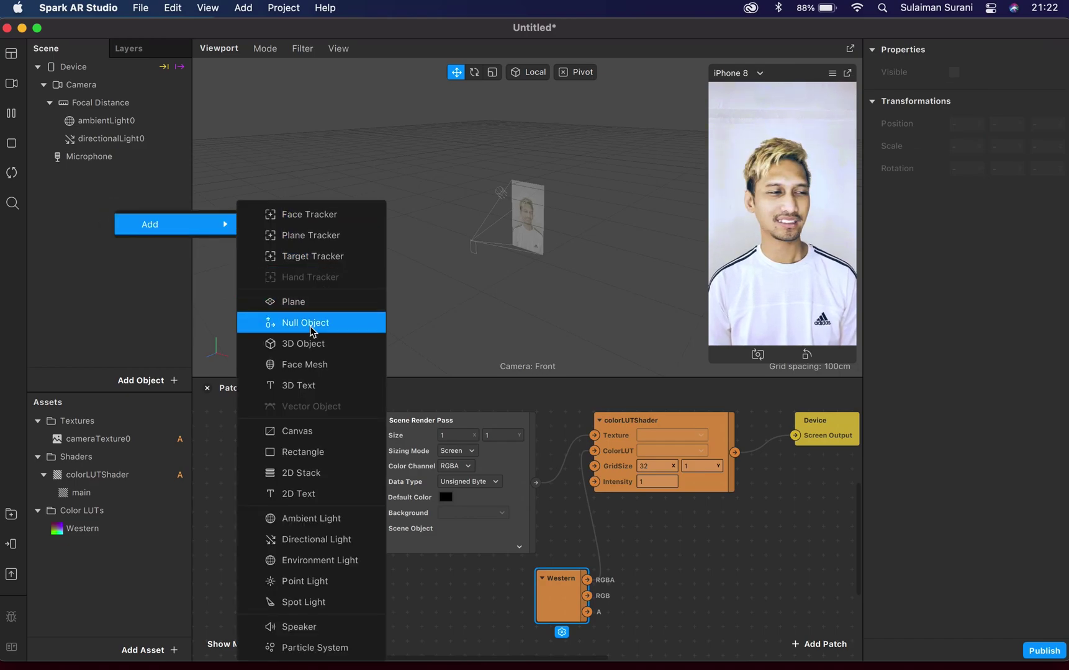
left_click(298, 437)
right_click(101, 161)
mouse_move(122, 180)
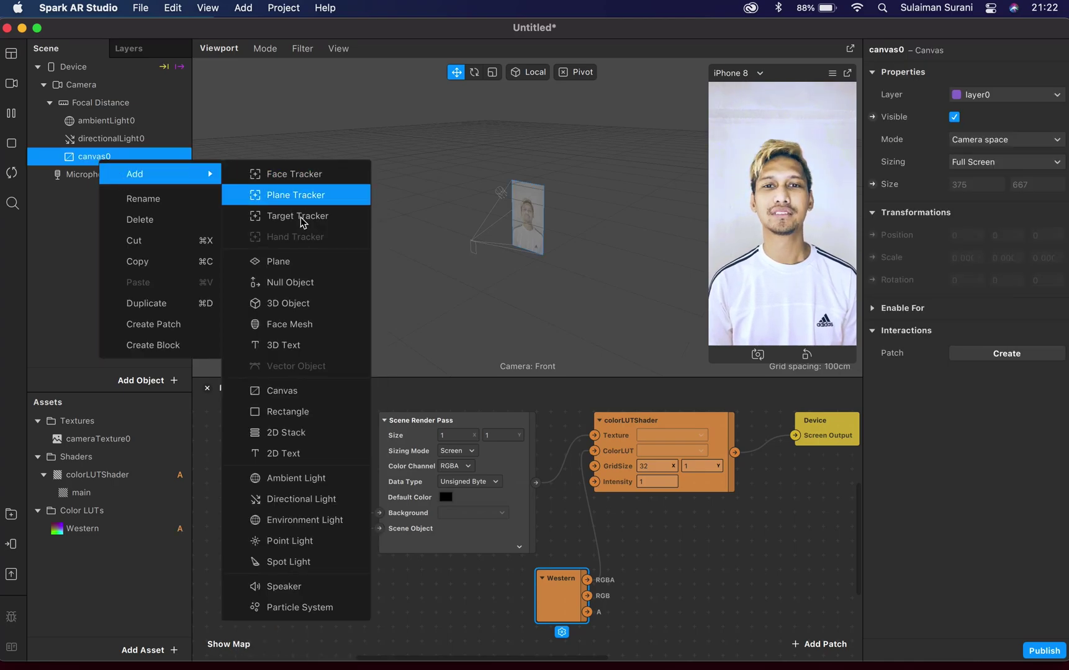
left_click(291, 418)
Size rectangle0 to Fill Width and Fill Height and assign it a new material.
left_click(1048, 165)
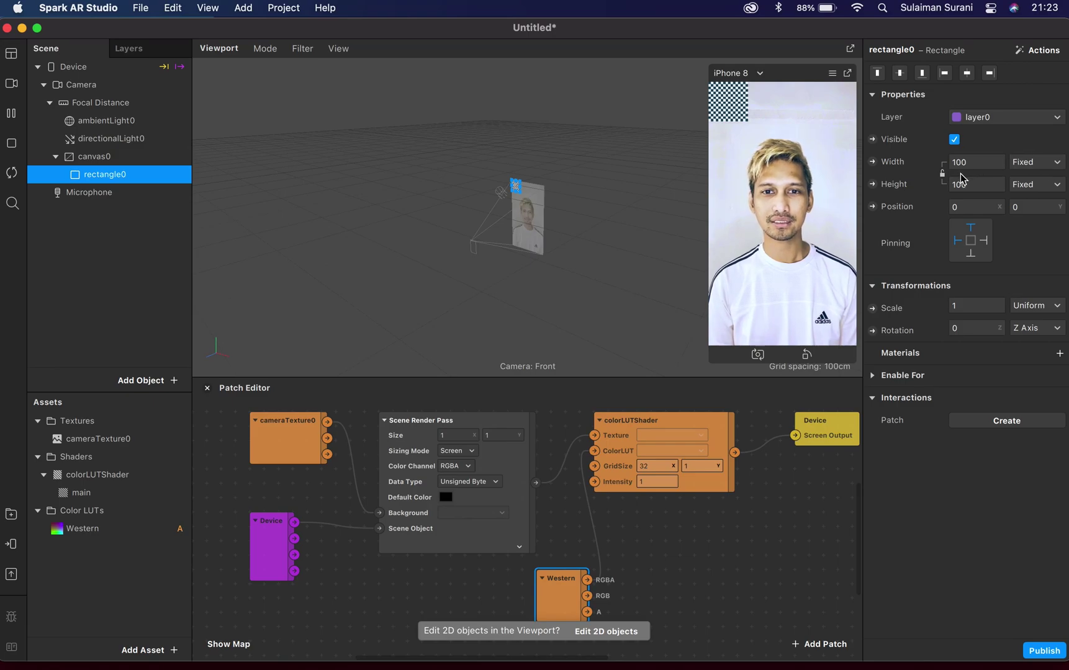
left_click(975, 185)
left_click(1048, 184)
left_click(977, 207)
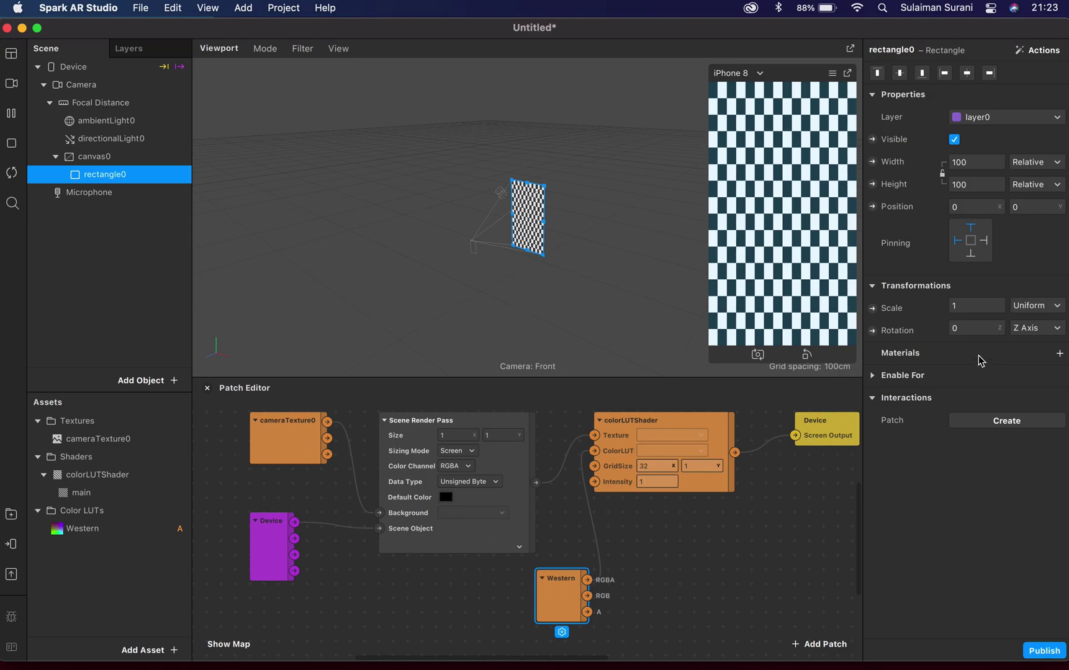
left_click(1059, 354)
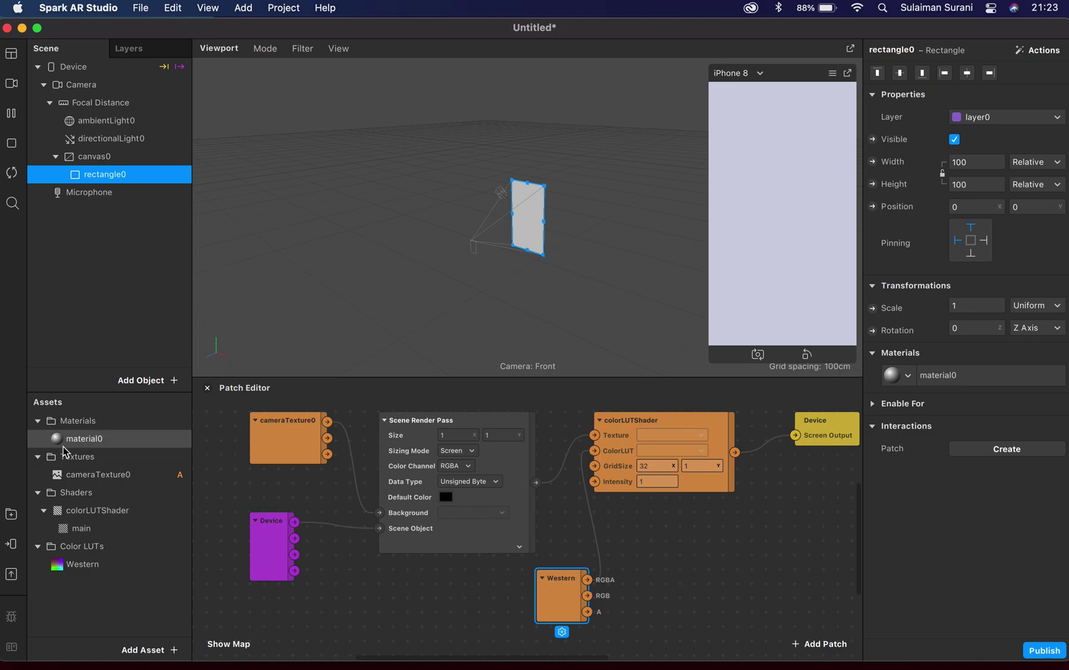
Rename material0 to 'texture' and set its shader type to Flat.
left_click(87, 442)
double_click(88, 443)
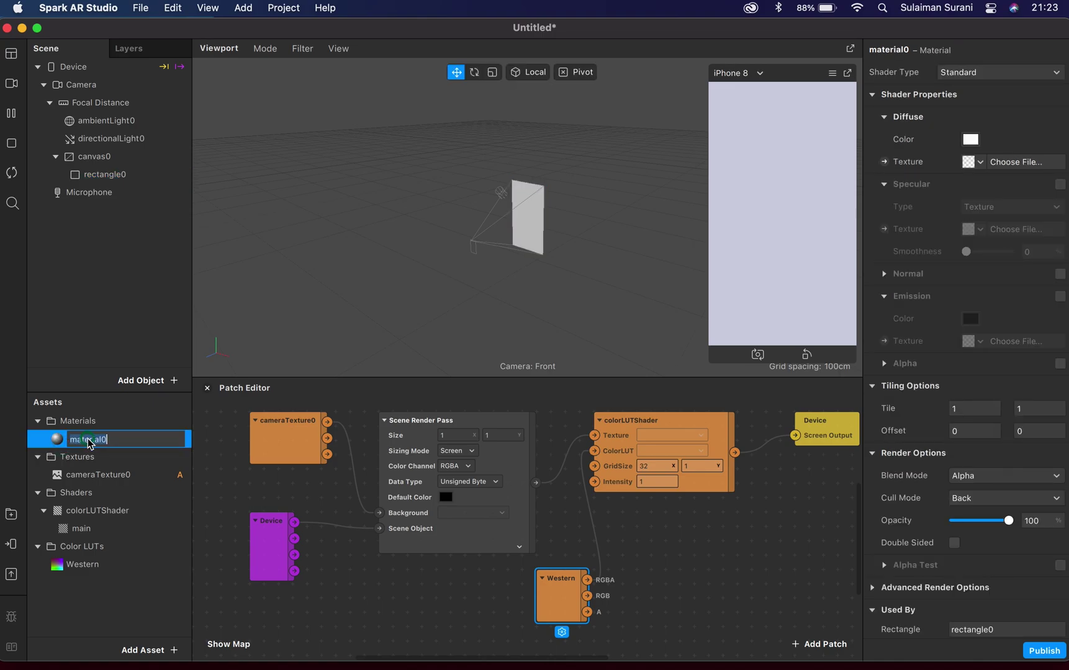
type("texture")
key("Return")
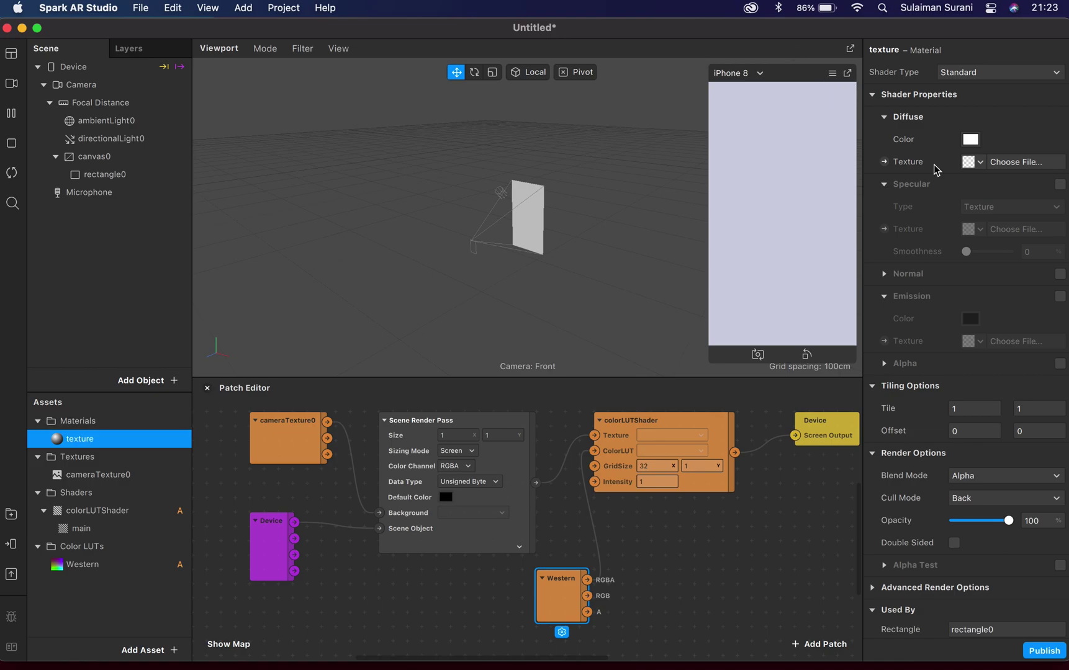
left_click(988, 75)
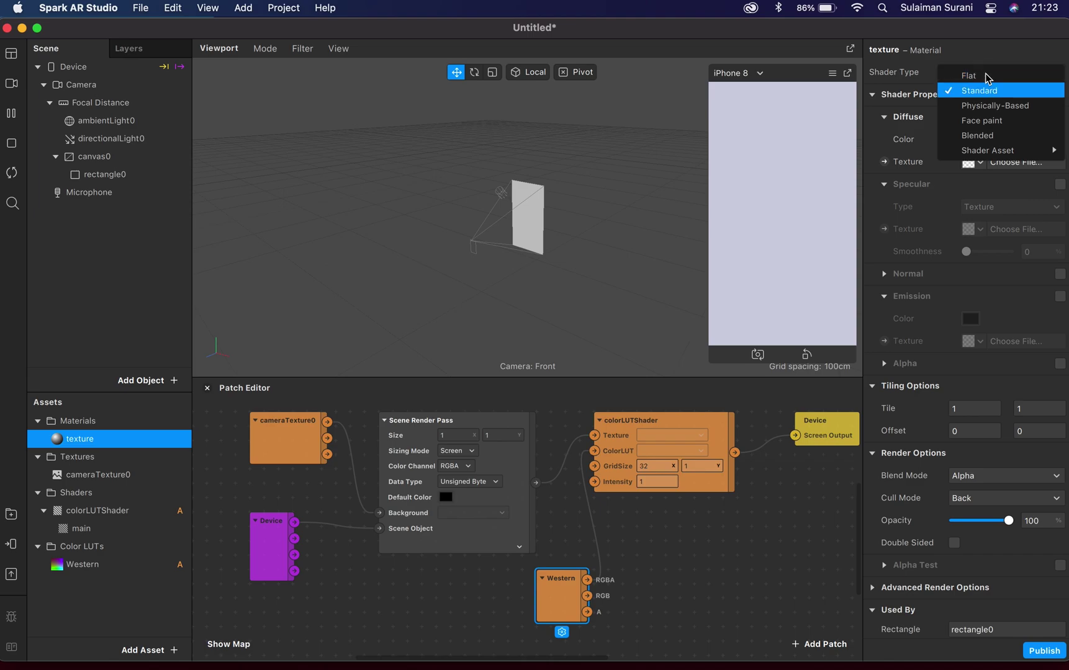
left_click(984, 74)
Give the texture material a New Animation Sequence, keeping the default name animationSequence0.
left_click(980, 162)
left_click(981, 164)
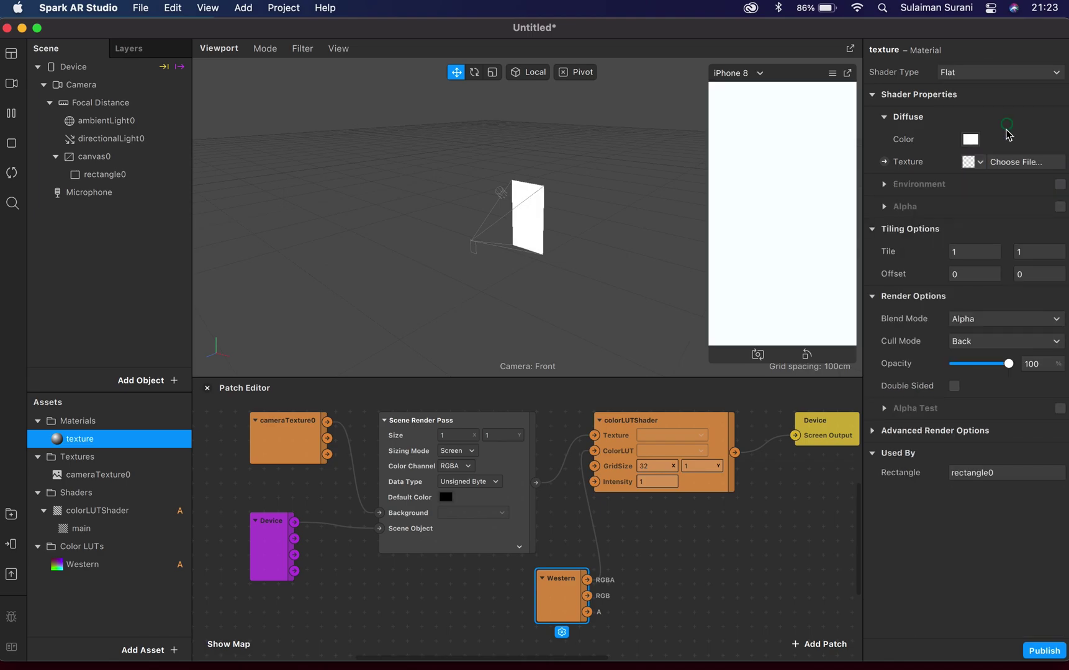
left_click(982, 164)
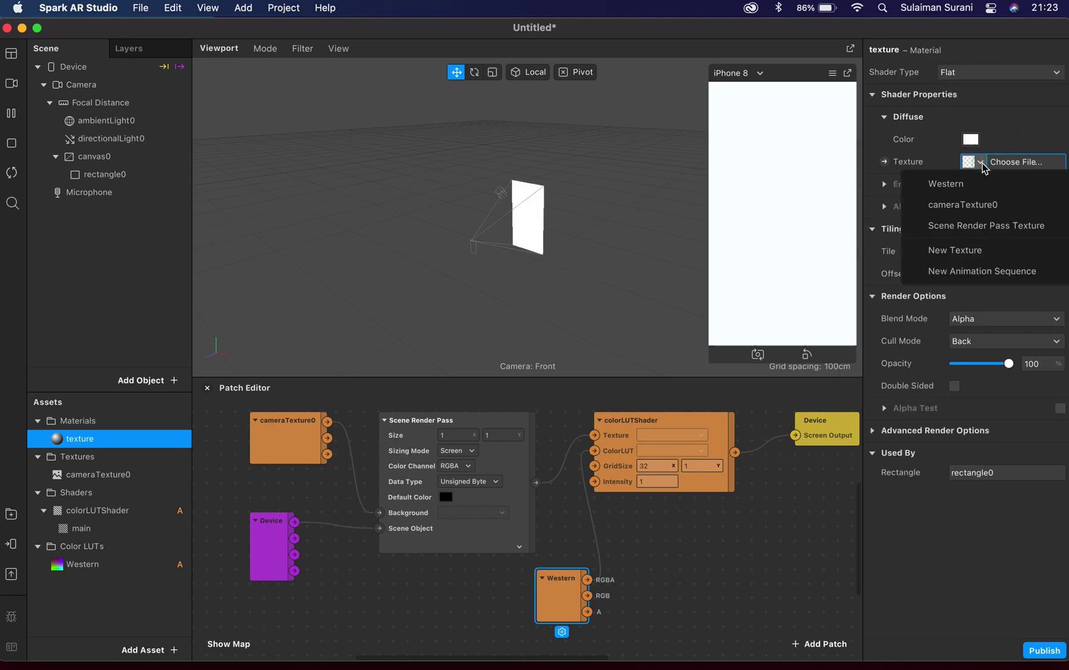
left_click(978, 274)
key("Return")
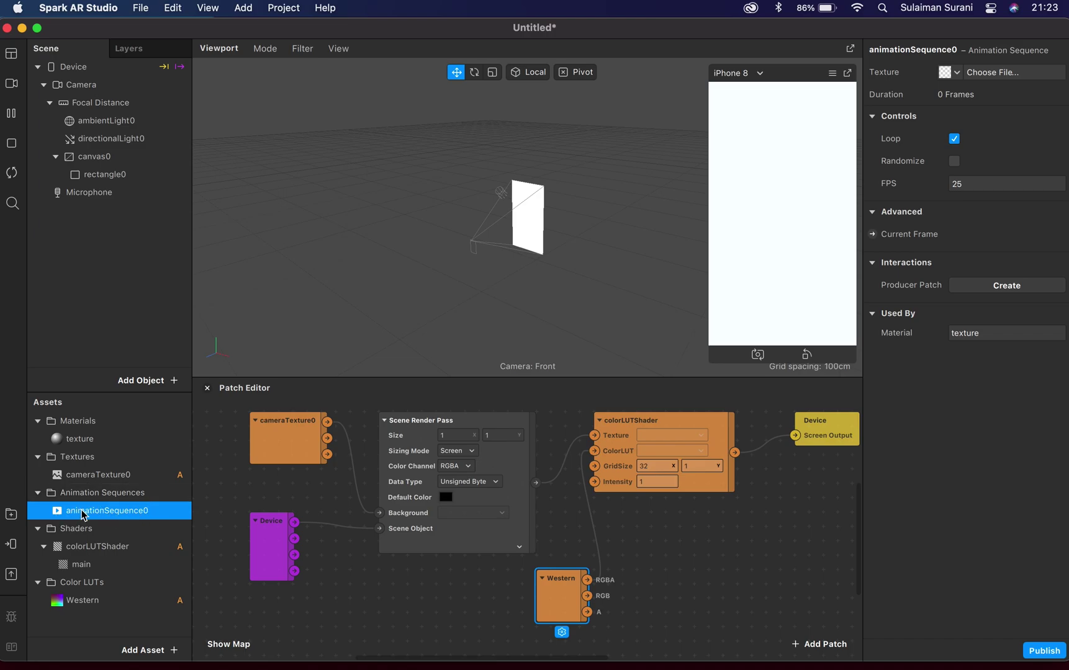
left_click(992, 72)
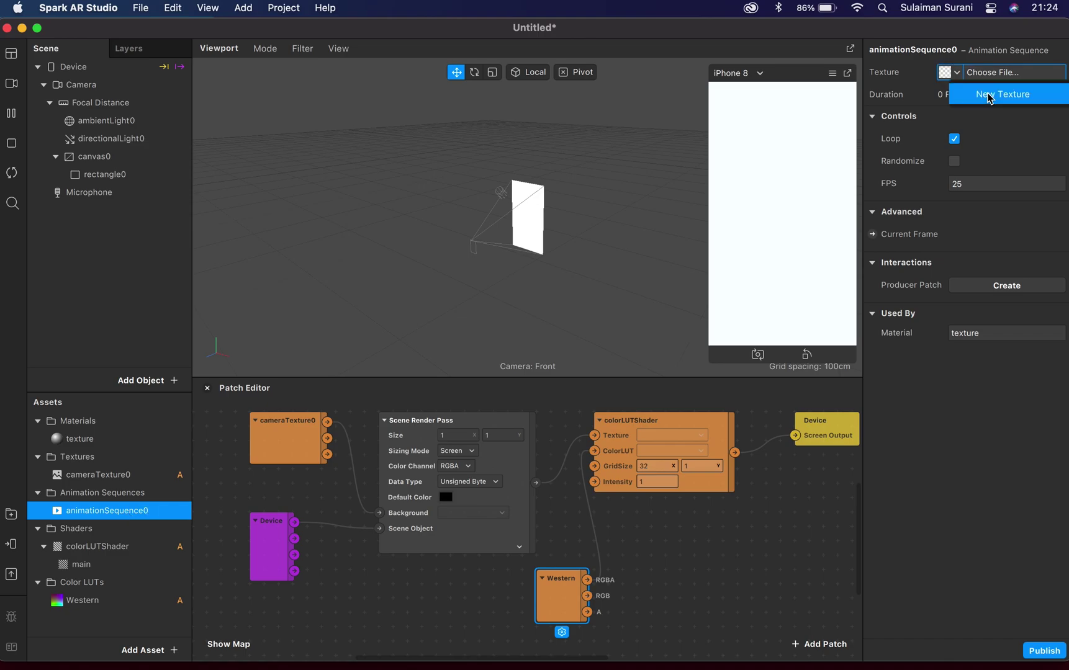
Preview screentexture28, 29 and 30 and import all three as the sequence's frames.
left_click(989, 96)
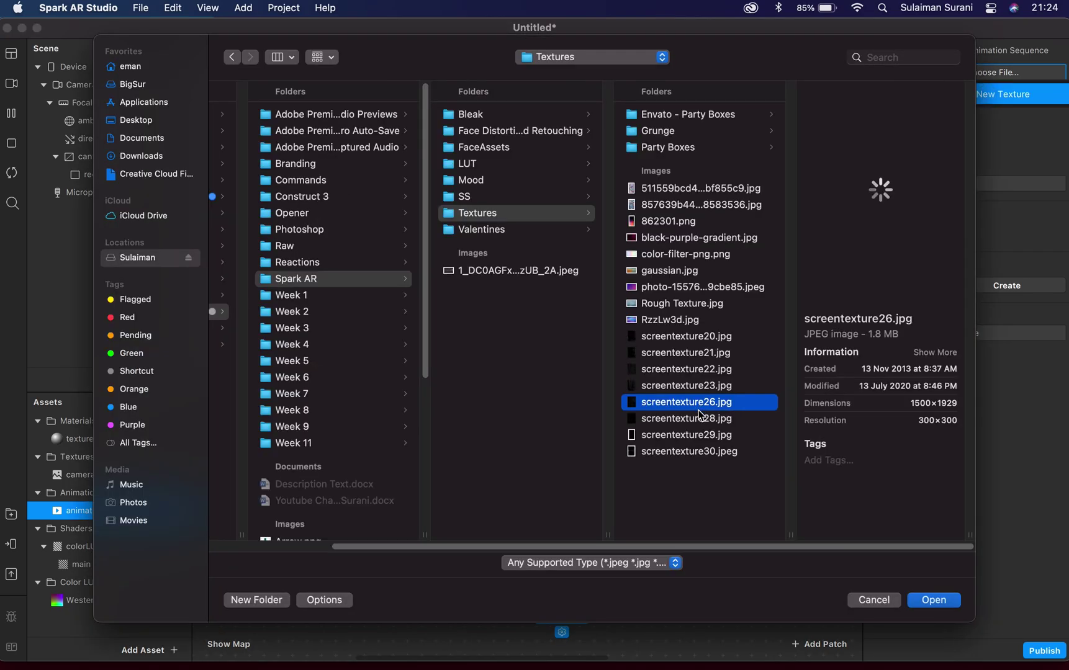
left_click(700, 420)
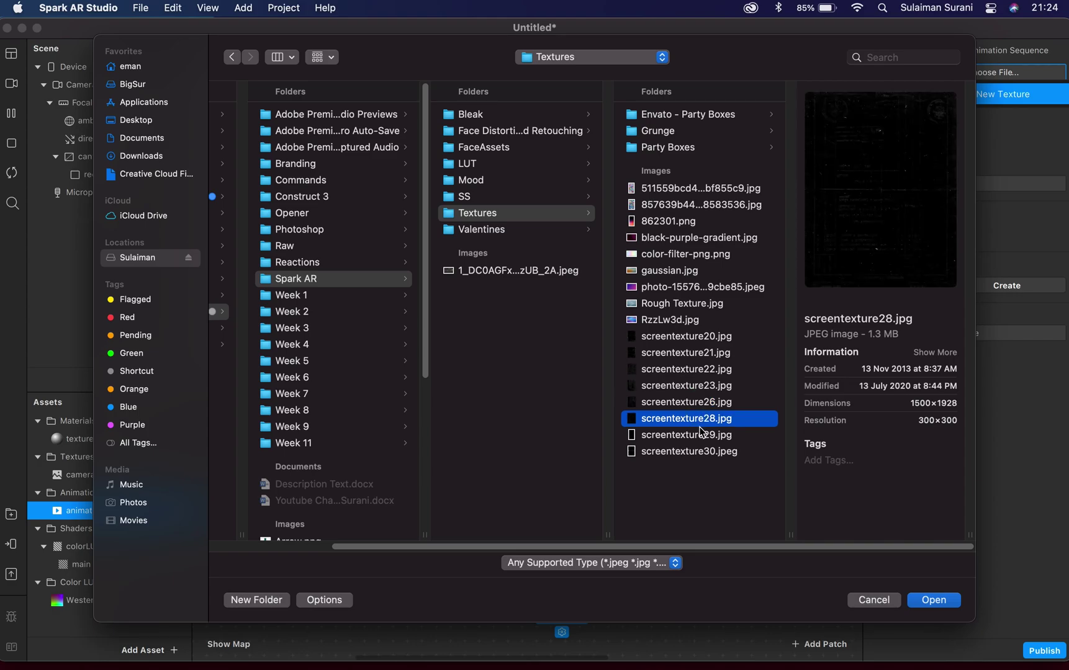
key("space")
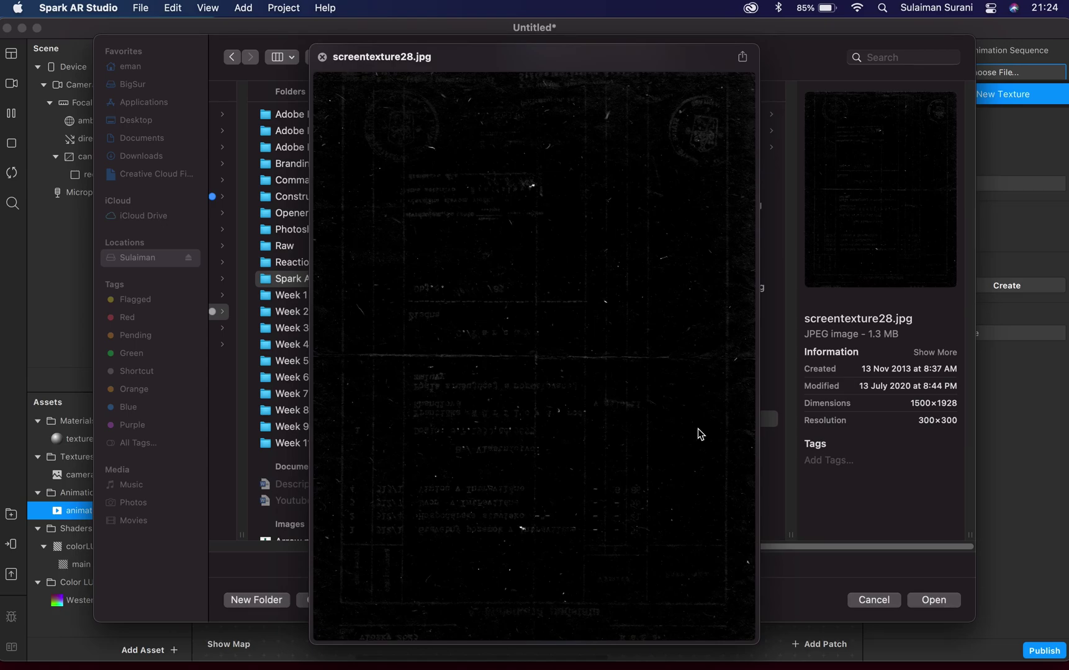
key("Down")
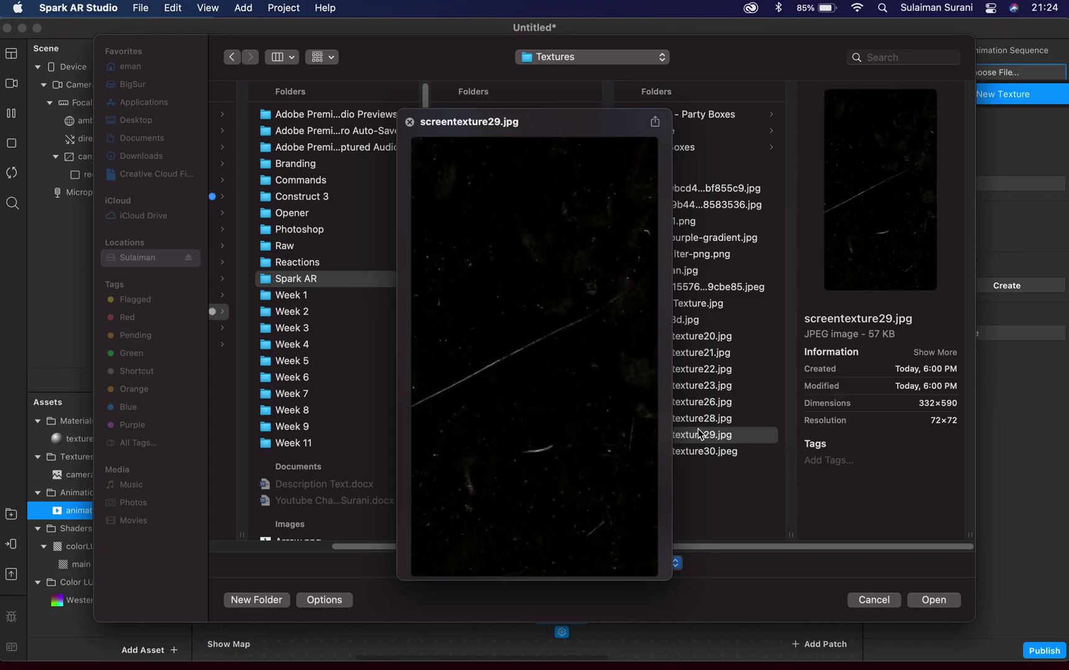
key("Down")
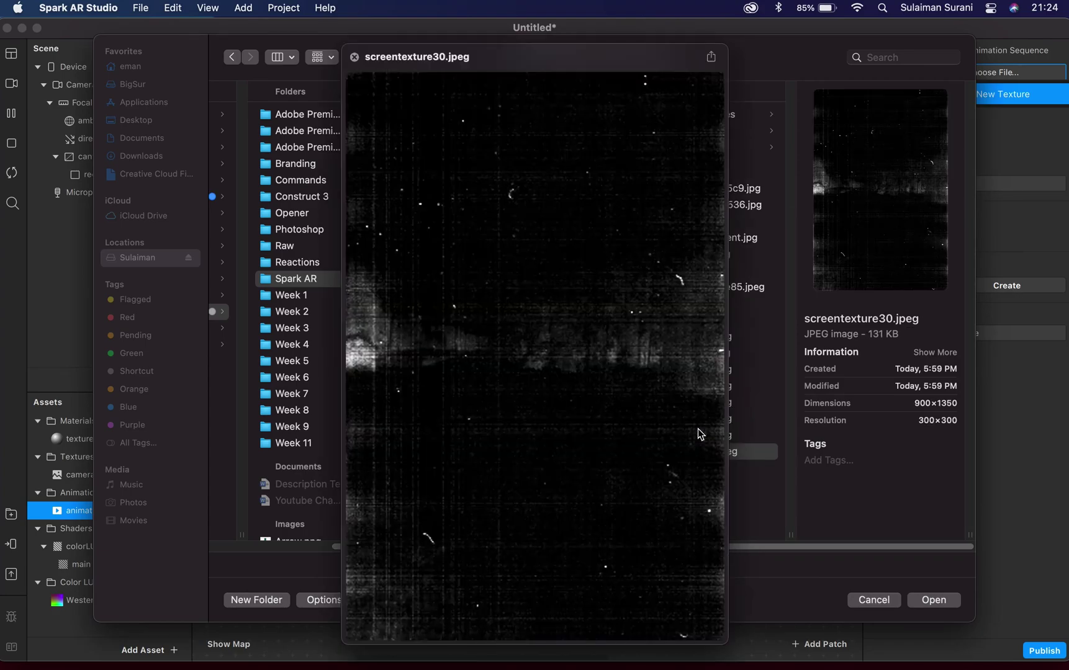
key("space")
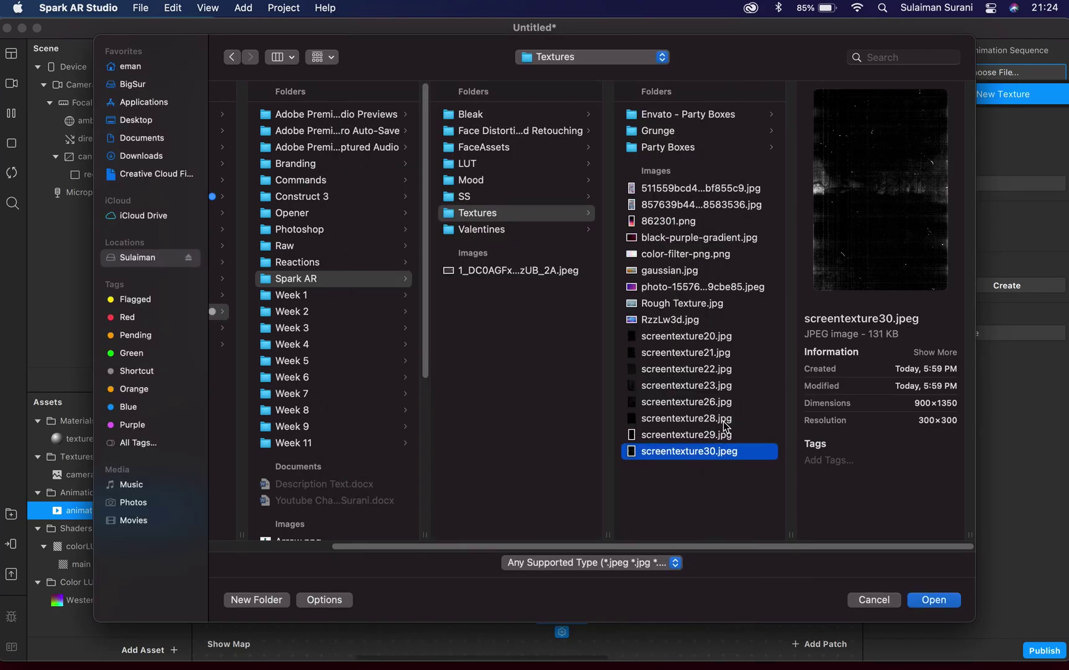
key("shift+Up")
key("shift+Up")
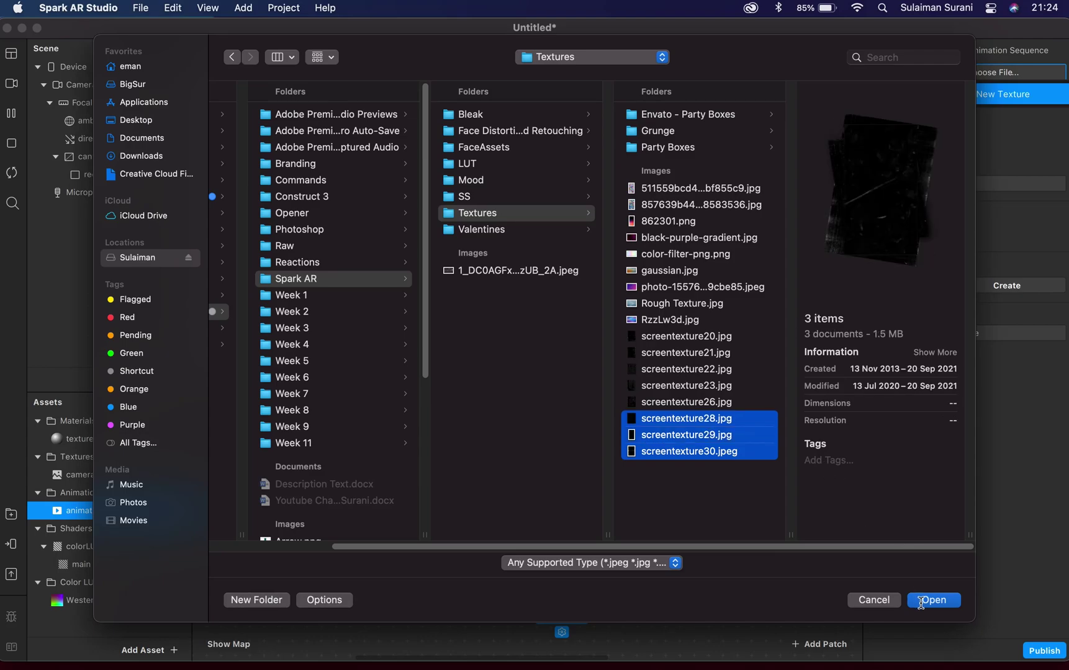
left_click(924, 600)
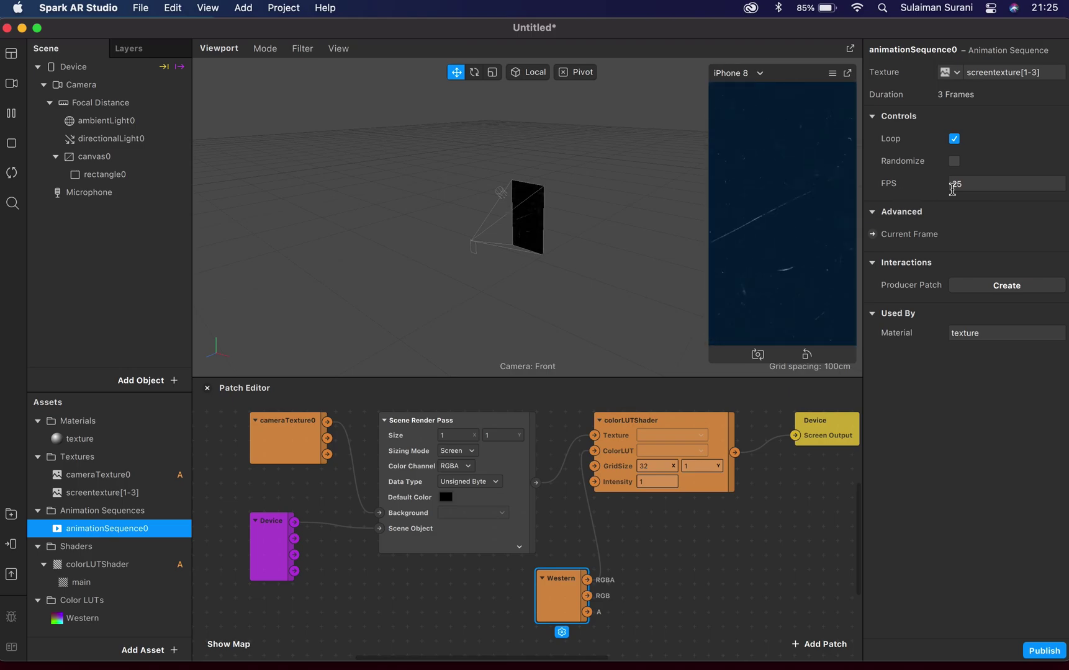
Change animationSequence0's FPS value from 25 to 5.
left_click(975, 183)
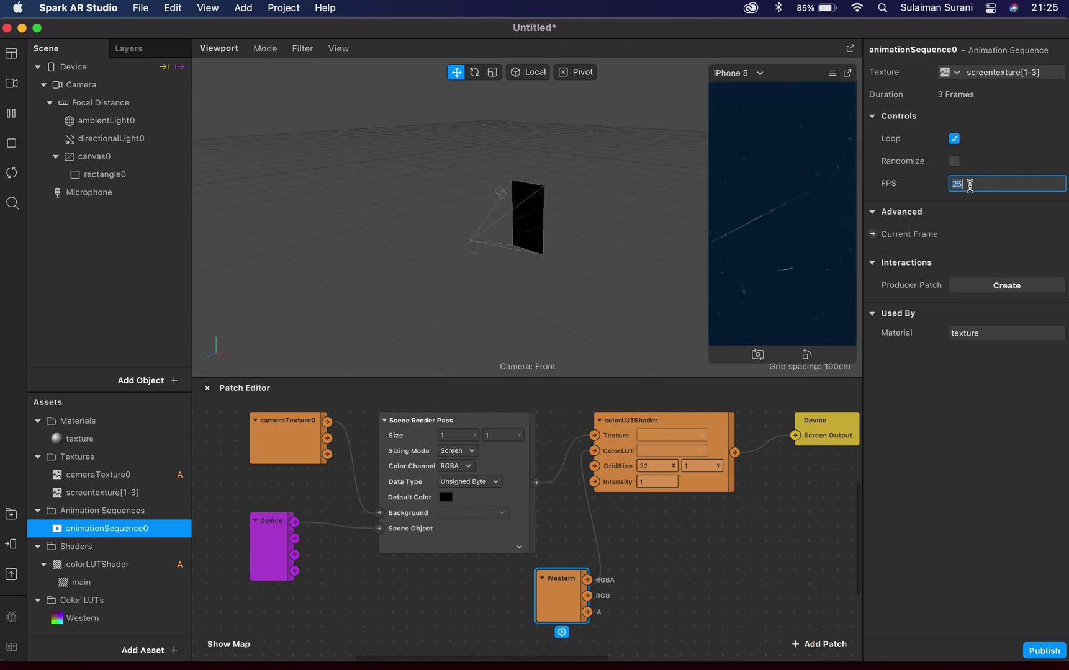
left_click(796, 181)
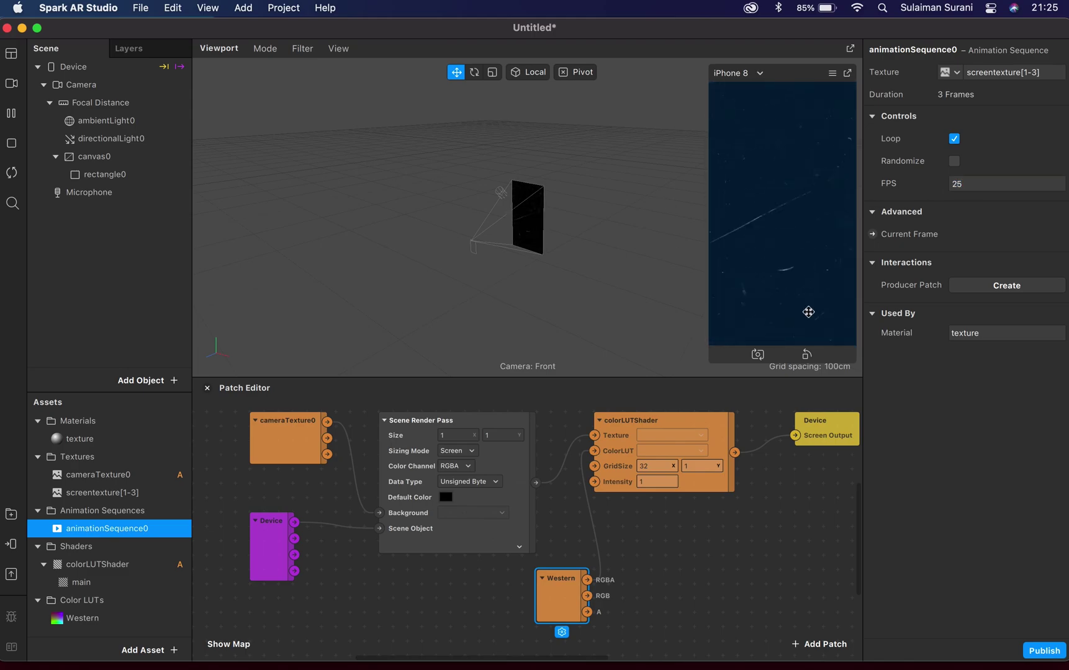
left_click(953, 183)
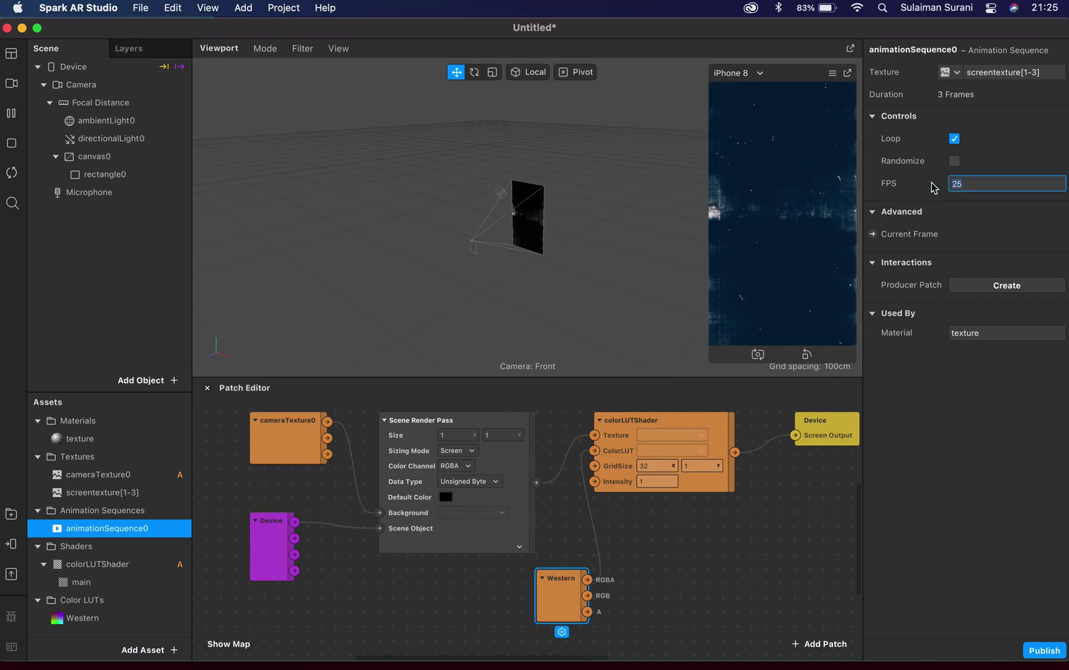
type("5")
Set screentexture[1-3]'s iOS and Android Compression both to None.
left_click(325, 434)
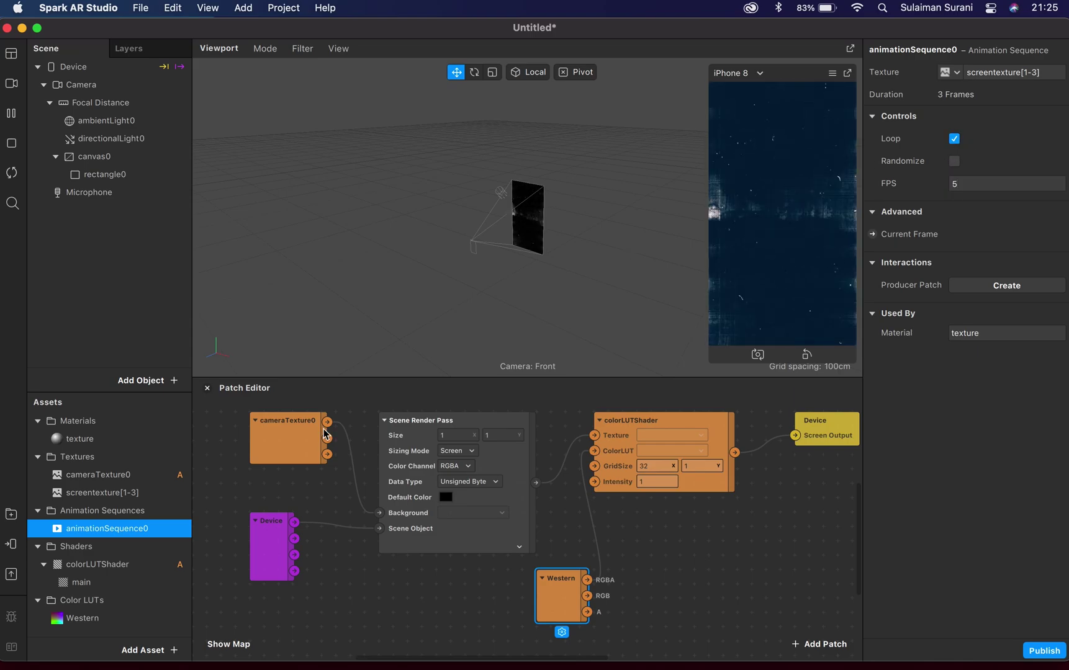
left_click(84, 495)
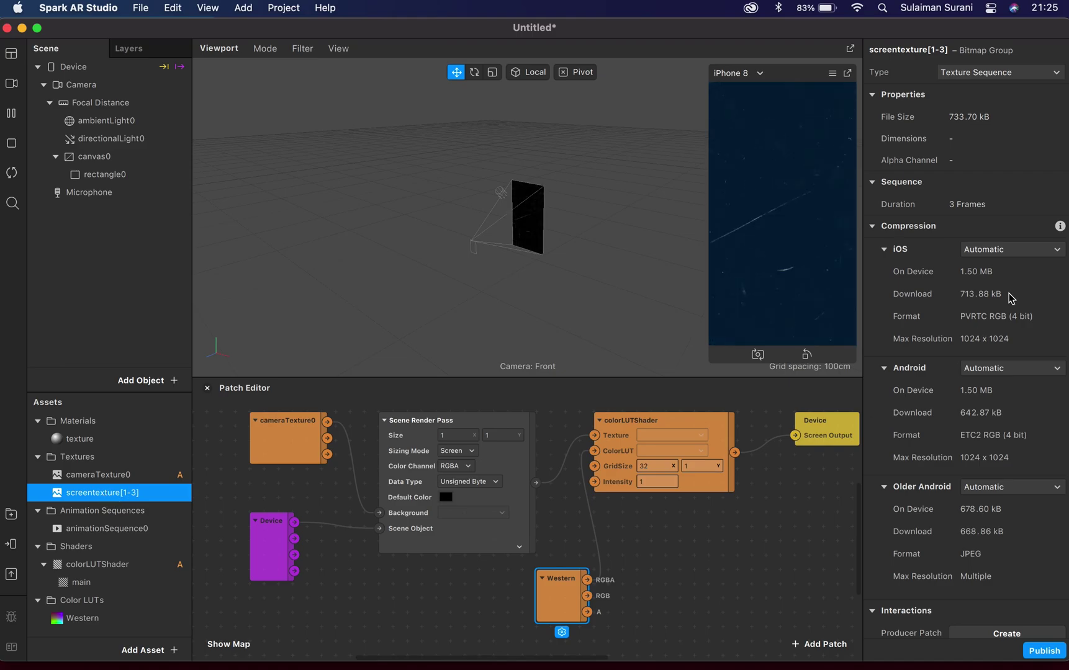
left_click(998, 250)
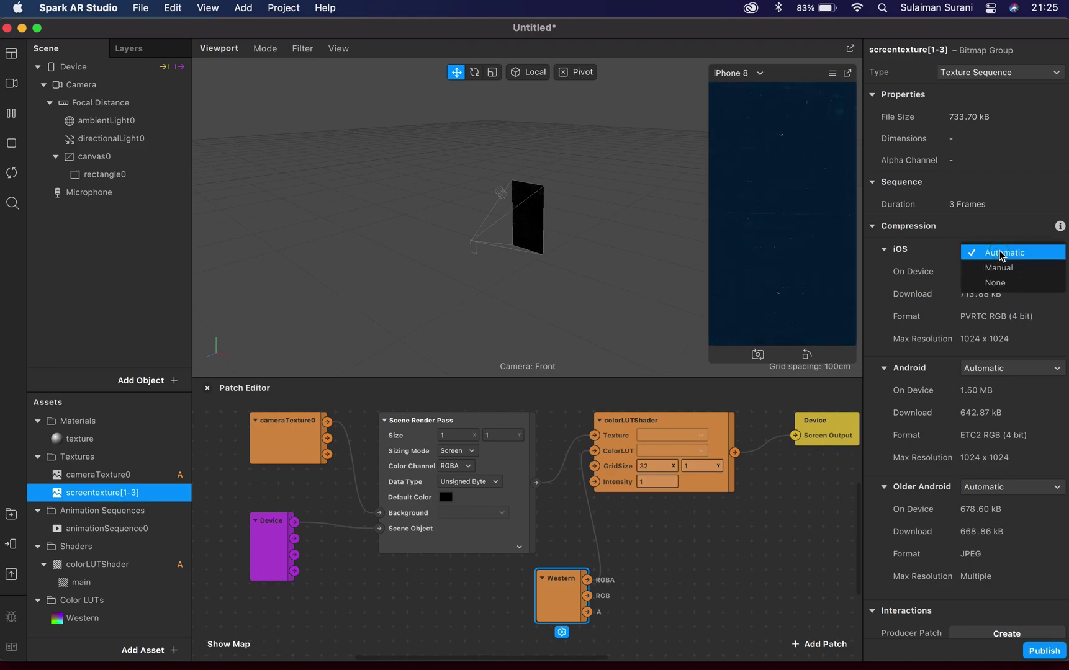
left_click(996, 283)
left_click(993, 322)
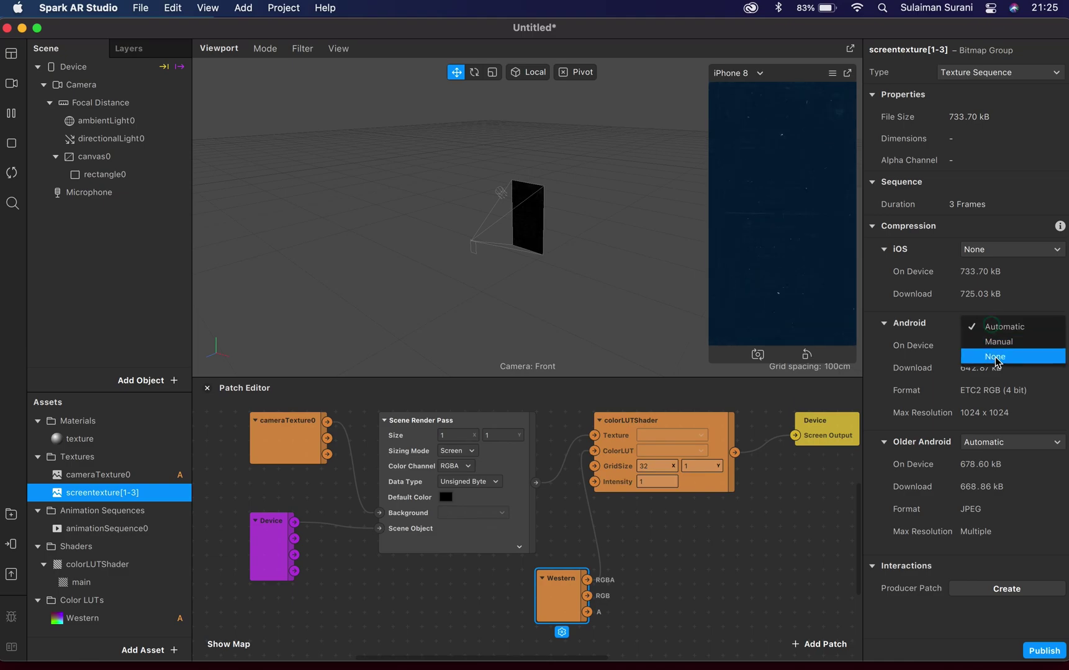
left_click(994, 353)
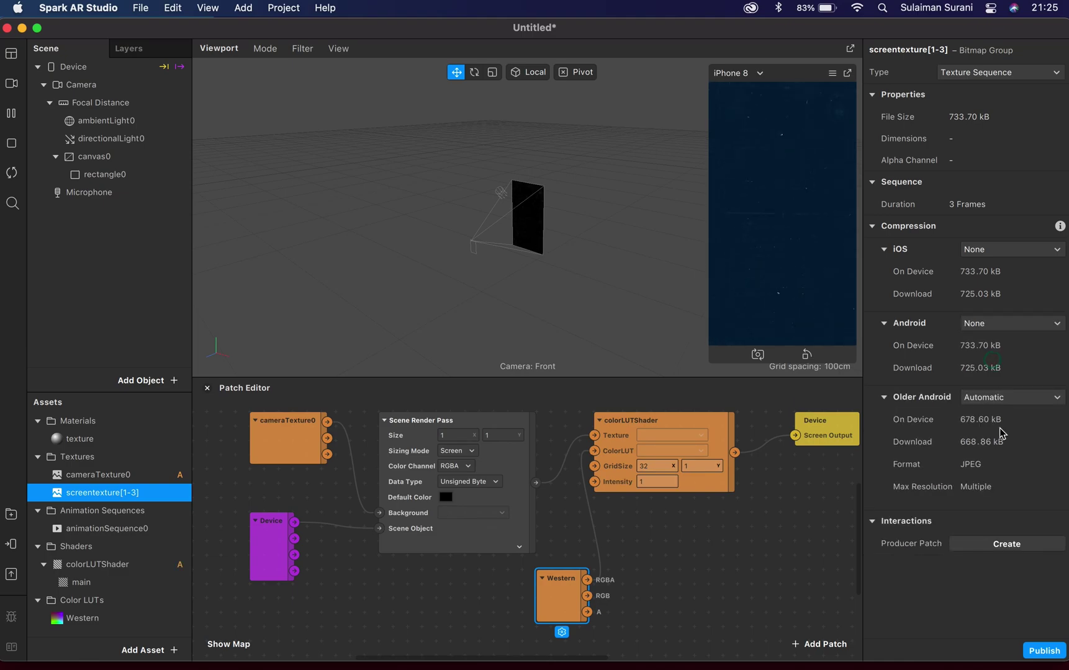
left_click(81, 439)
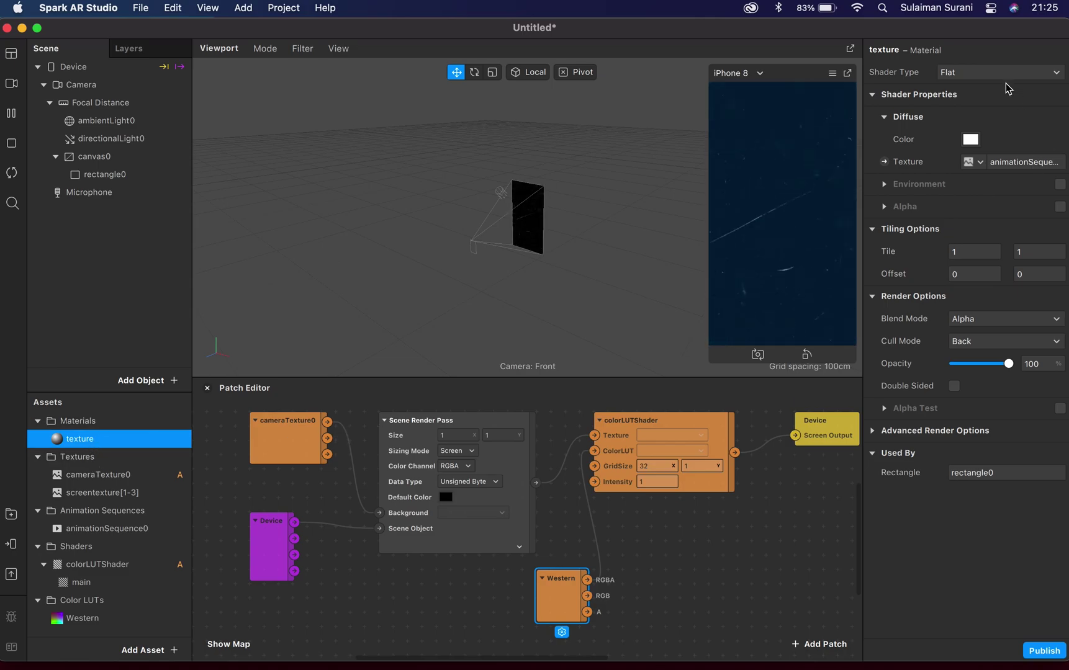
Keep the texture material Flat, set Blend Mode to Subtract and Opacity to about 27.
left_click(966, 79)
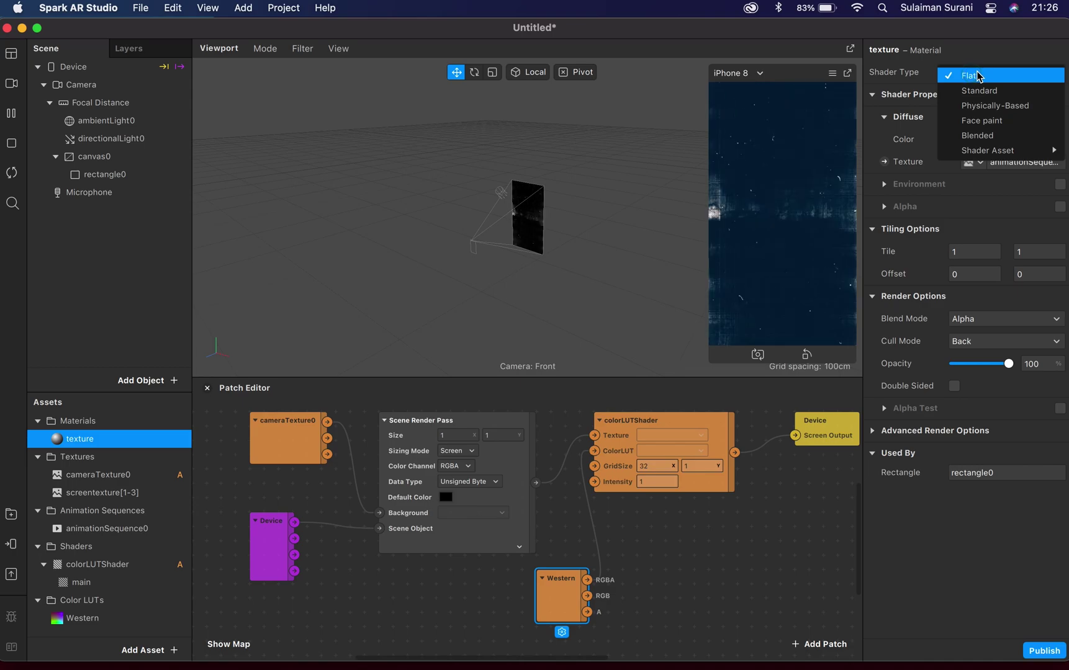
left_click(974, 72)
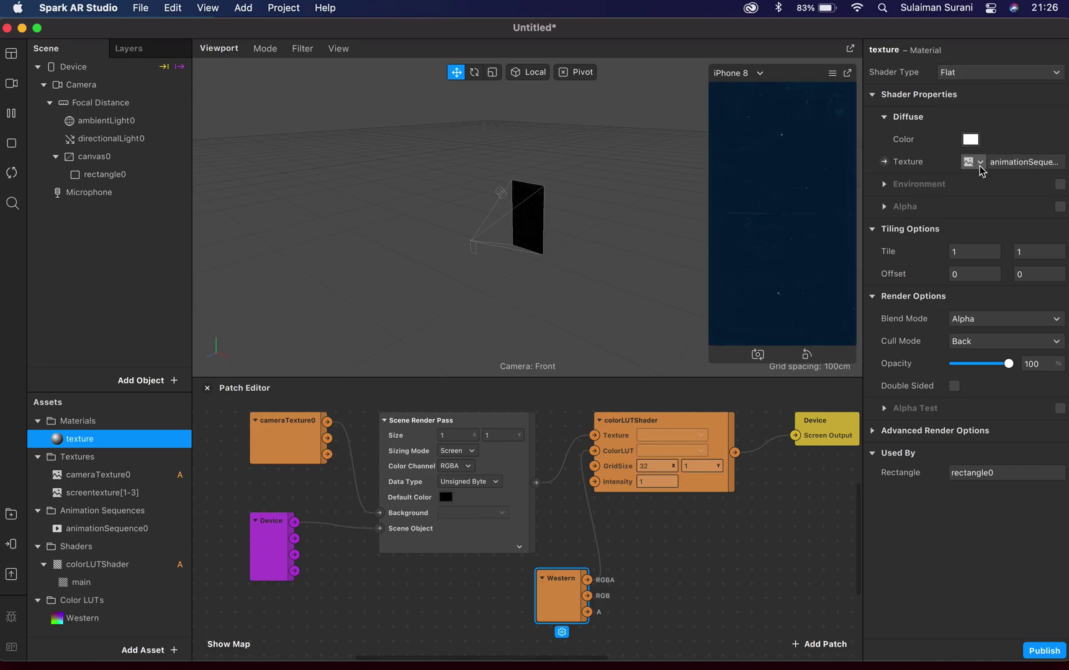
left_click(979, 320)
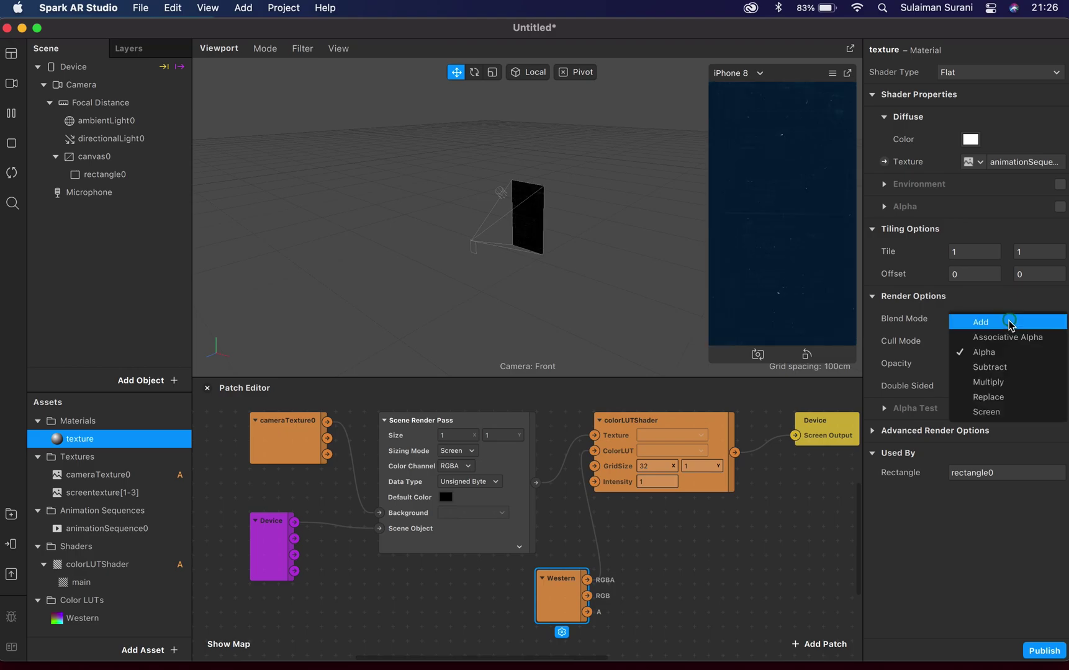
left_click(1002, 367)
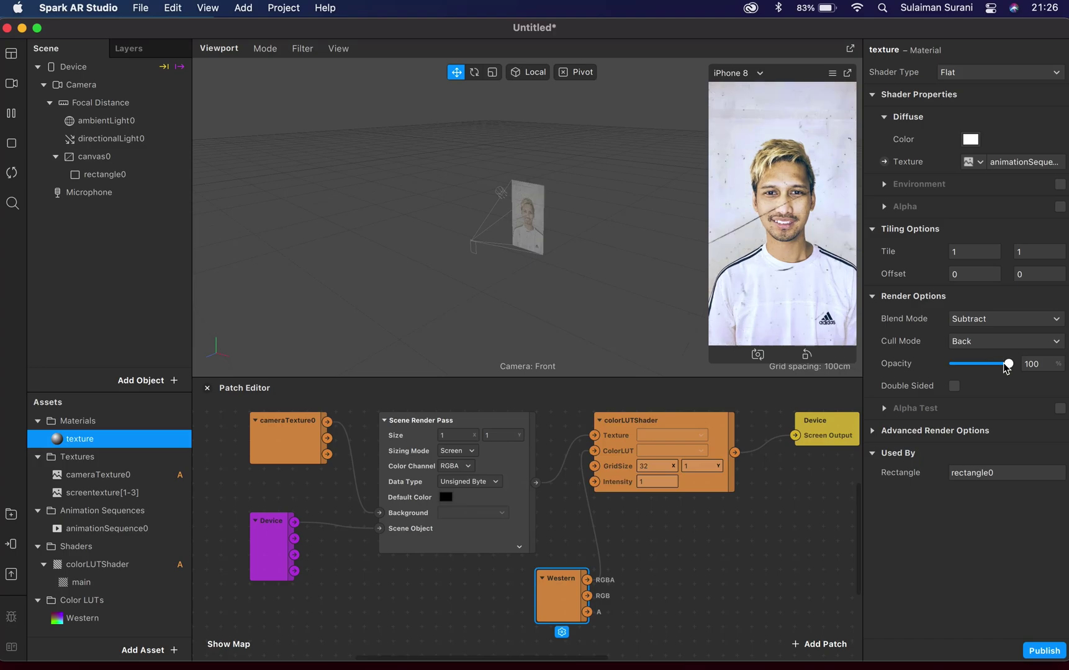
left_click_drag(1008, 367, 972, 369)
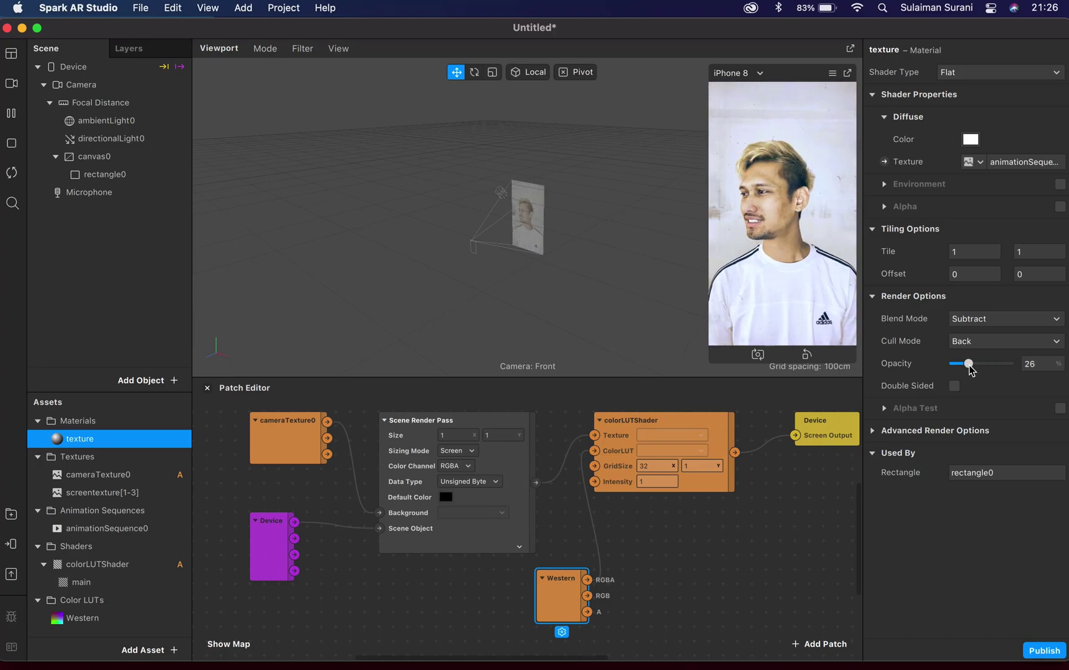
left_click_drag(971, 370, 969, 367)
Try Multiply blending on the overlay, then switch back to Subtract.
left_click(985, 321)
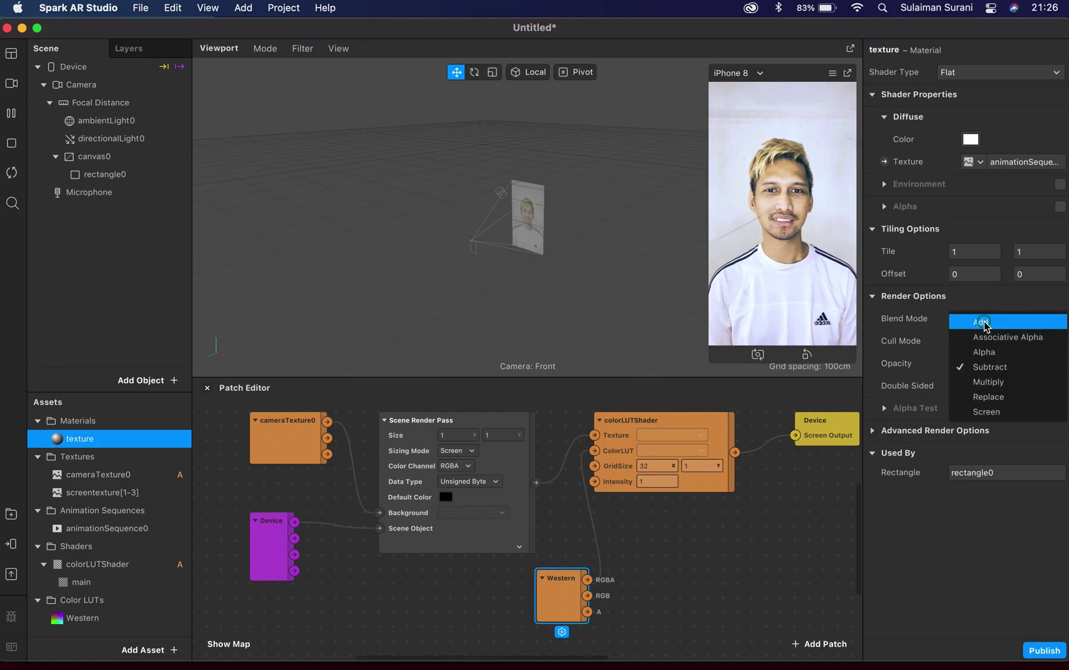
left_click(992, 382)
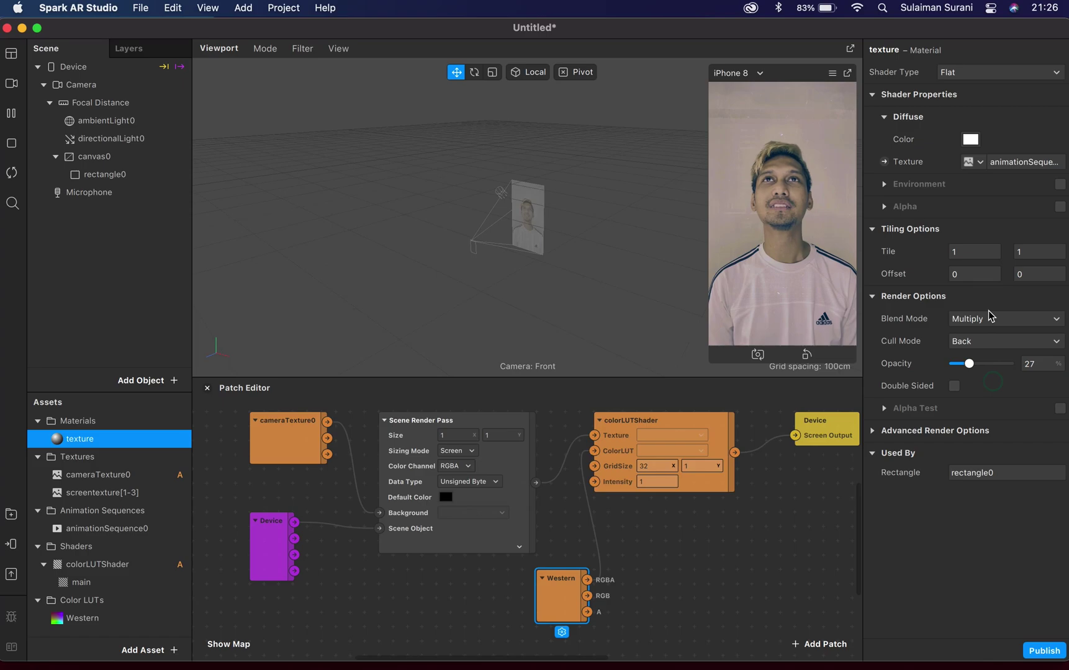
left_click(992, 321)
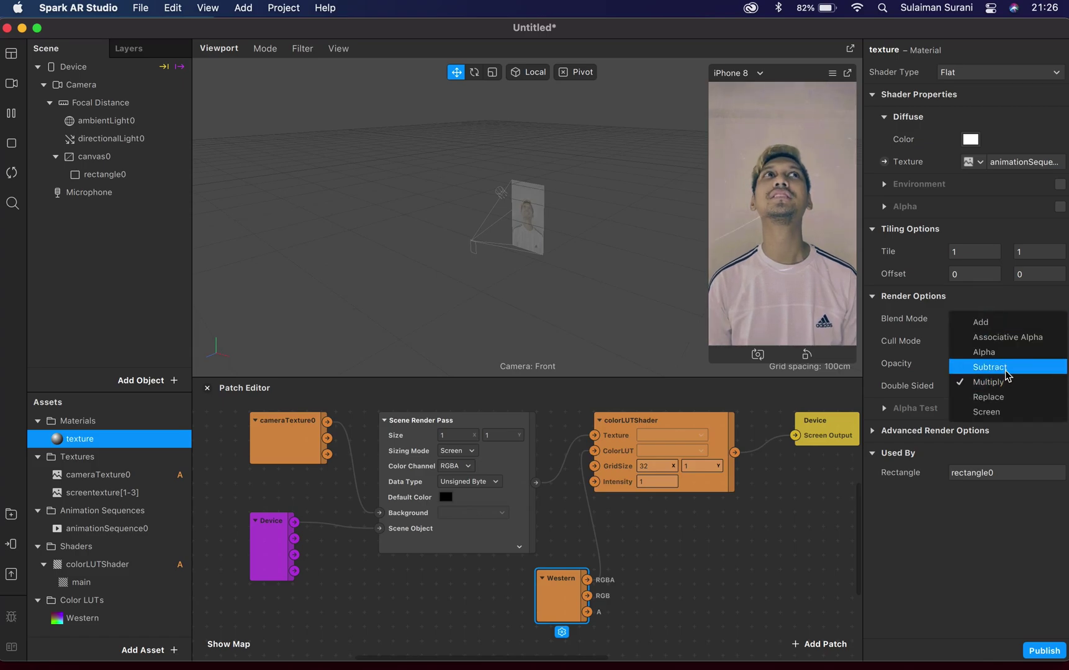
left_click(1005, 365)
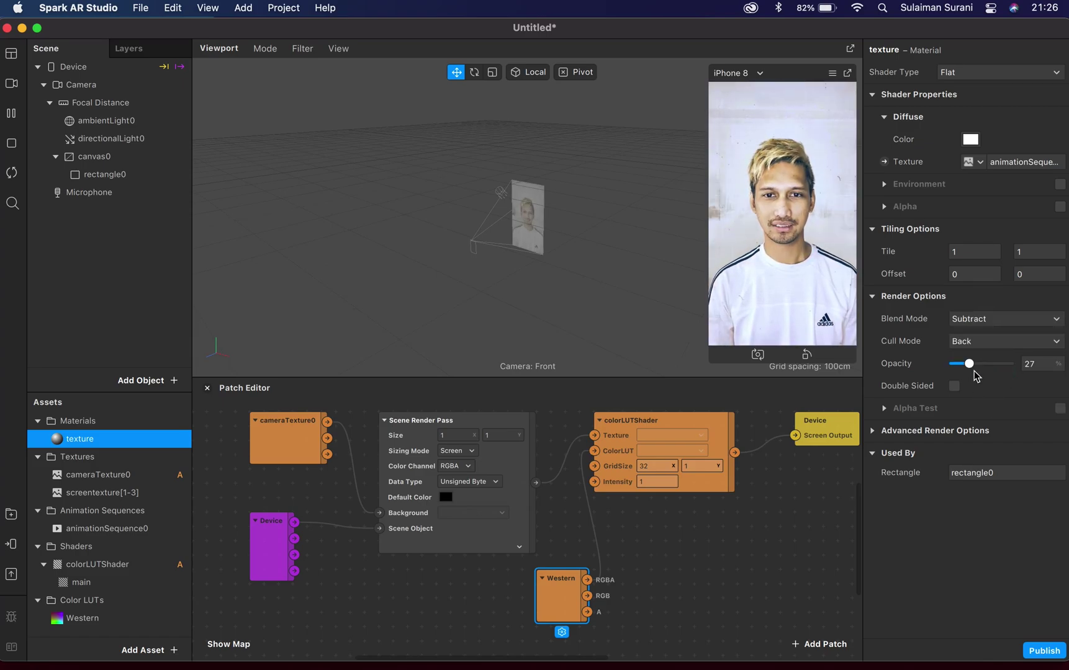